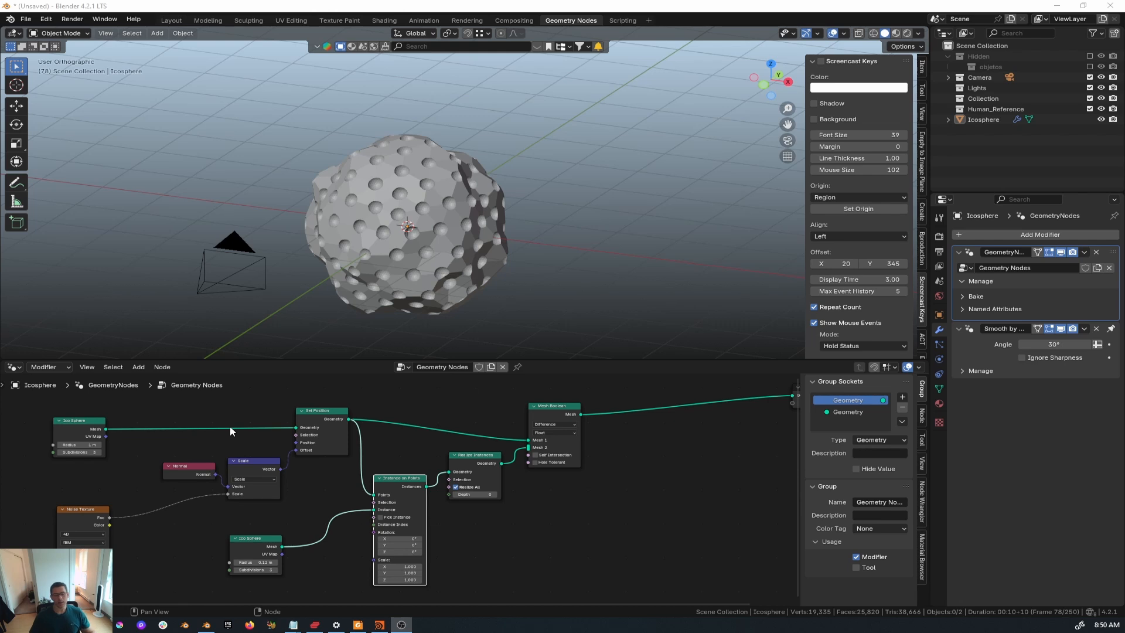
# - Look over the node graph and select the pitted Icosphere object in the 3D viewport
pyautogui.moveTo(289, 527); pyautogui.dragTo(303, 533, button='middle')
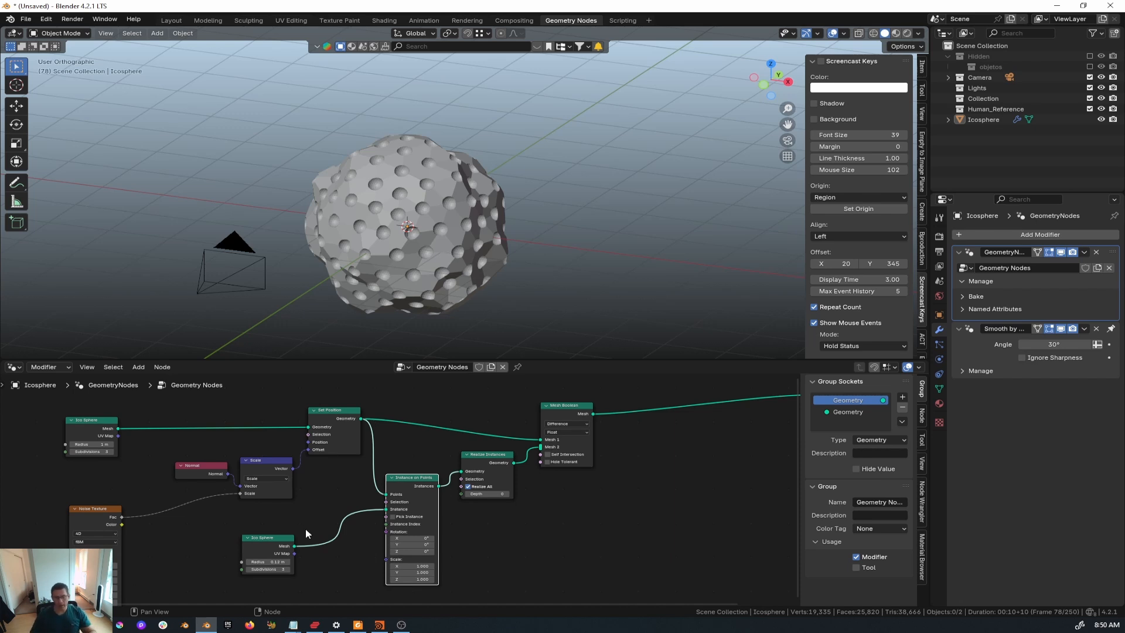
pyautogui.moveTo(535, 542); pyautogui.dragTo(505, 539, button='middle')
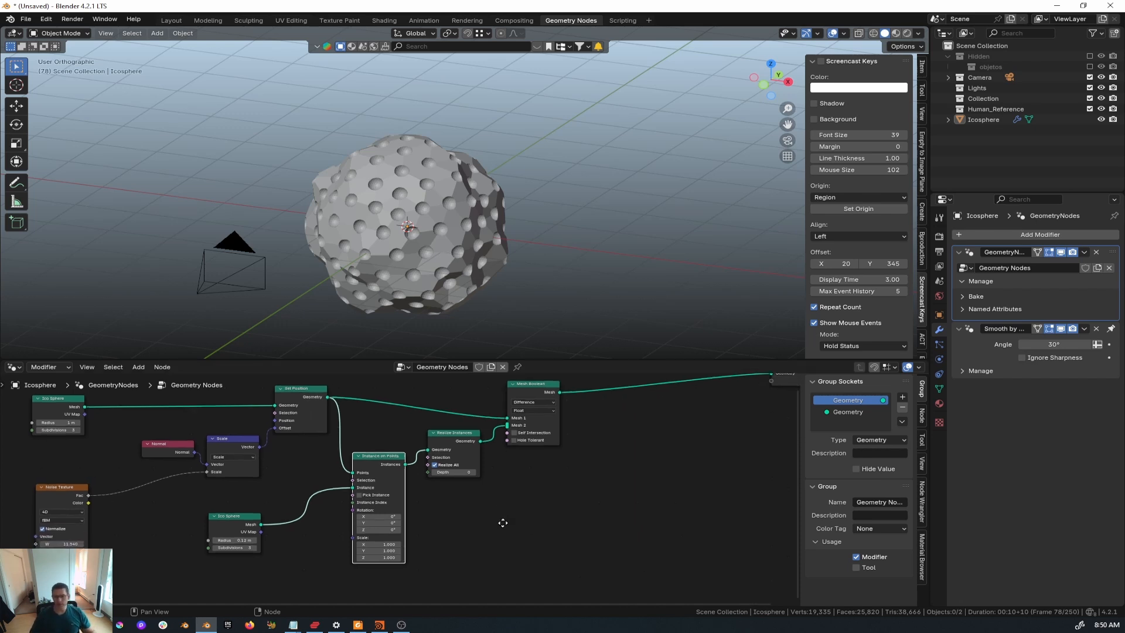
pyautogui.click(421, 267)
pyautogui.keyDown('shift'); pyautogui.moveTo(416, 286); pyautogui.dragTo(449, 271, button='middle'); pyautogui.keyUp('shift')
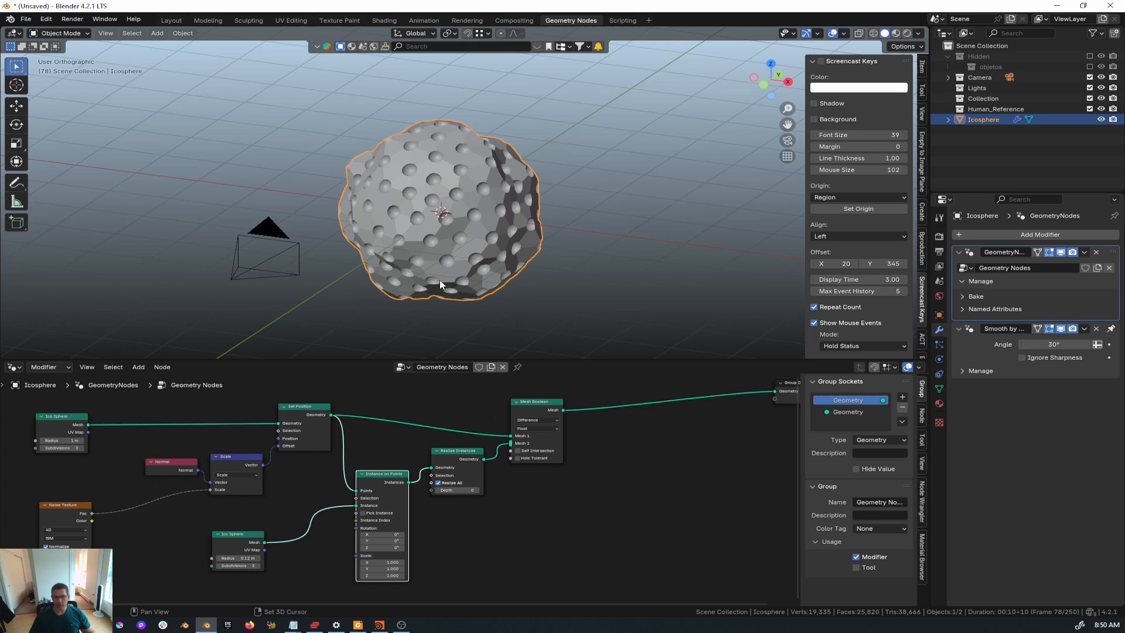
# - Preview the Ico Sphere, Set Position, Instance on Points and Mesh Boolean stages through a Viewer
pyautogui.keyDown('ctrl'); pyautogui.keyDown('shift'); pyautogui.click(63, 427); pyautogui.keyUp('shift'); pyautogui.keyUp('ctrl')
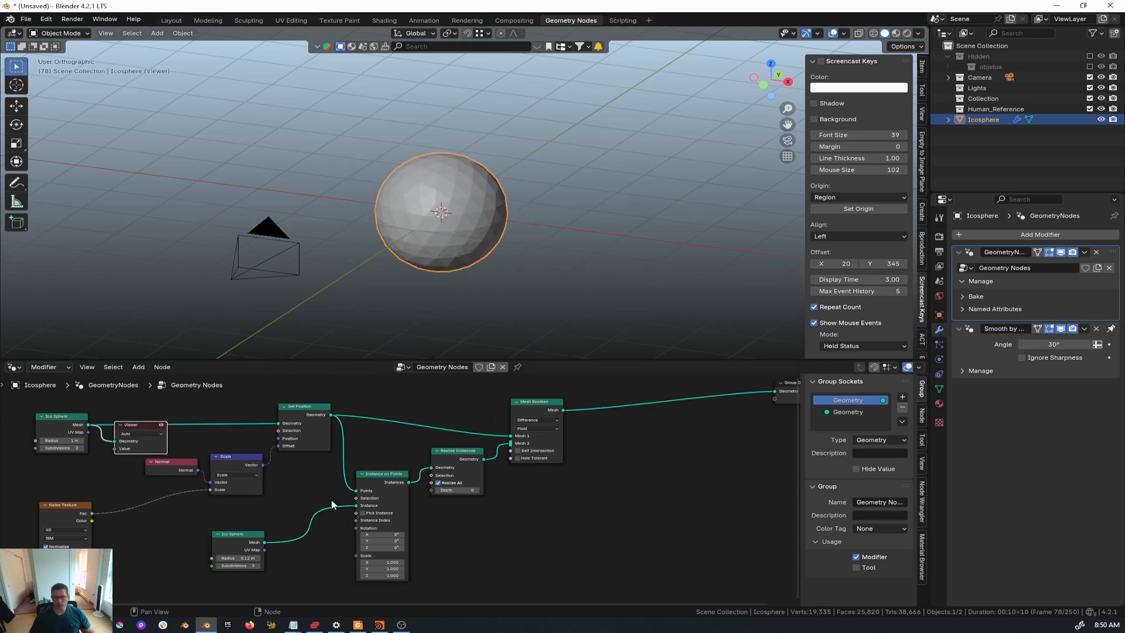
pyautogui.moveTo(331, 498); pyautogui.dragTo(321, 511, button='middle')
pyautogui.keyDown('ctrl'); pyautogui.keyDown('shift'); pyautogui.click(290, 420); pyautogui.keyUp('shift'); pyautogui.keyUp('ctrl')
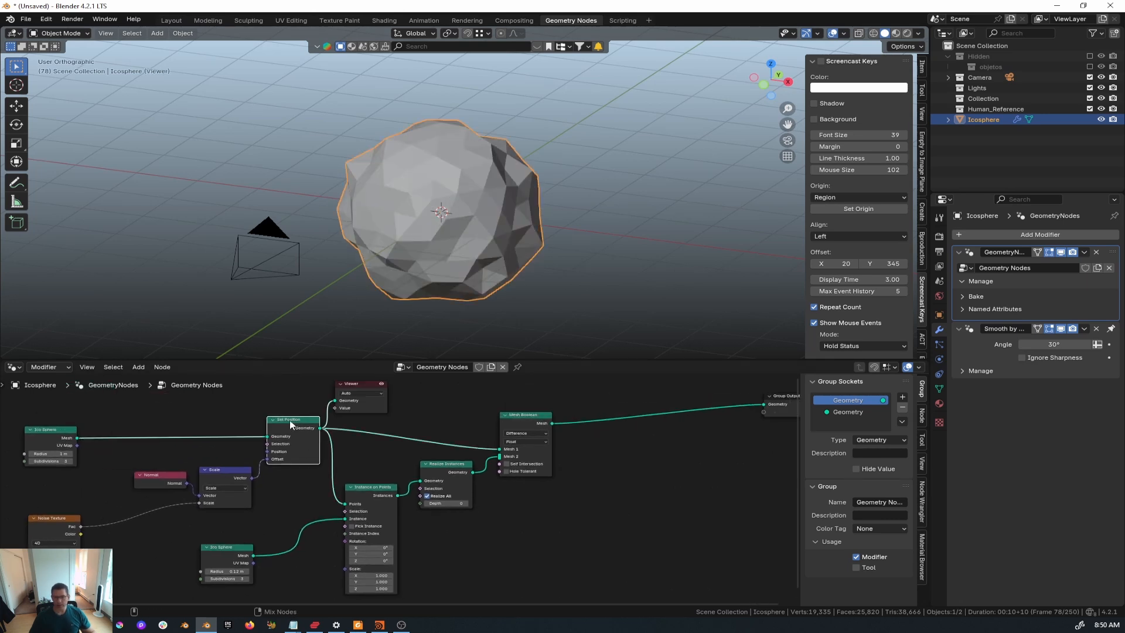
pyautogui.moveTo(465, 553); pyautogui.dragTo(467, 546, button='middle')
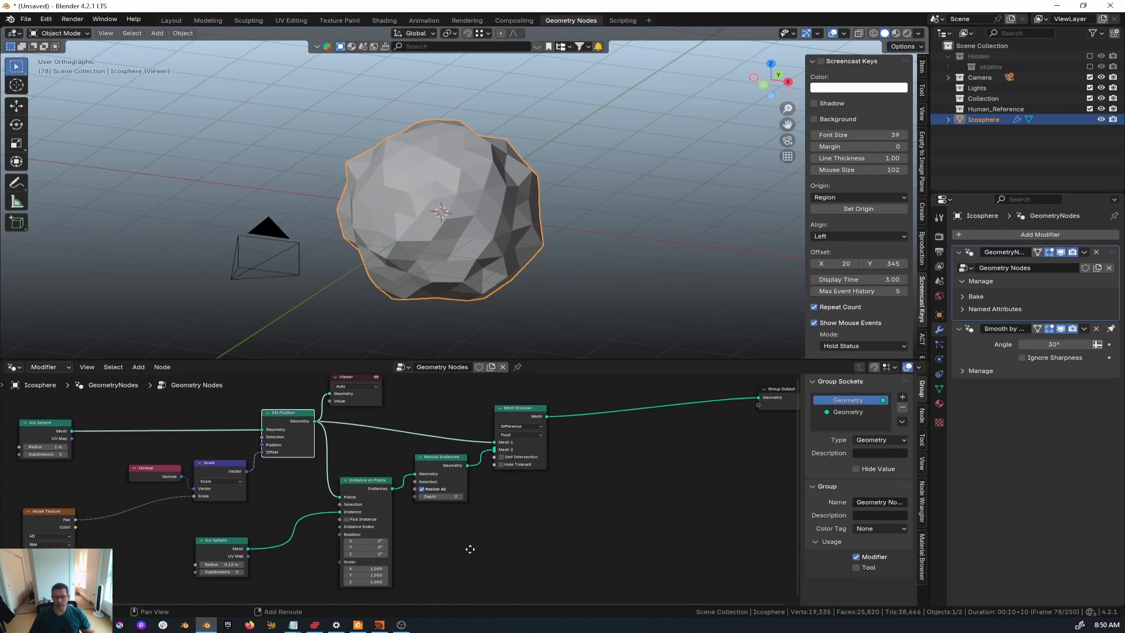
pyautogui.keyDown('ctrl'); pyautogui.keyDown('shift'); pyautogui.click(371, 488); pyautogui.keyUp('shift'); pyautogui.keyUp('ctrl')
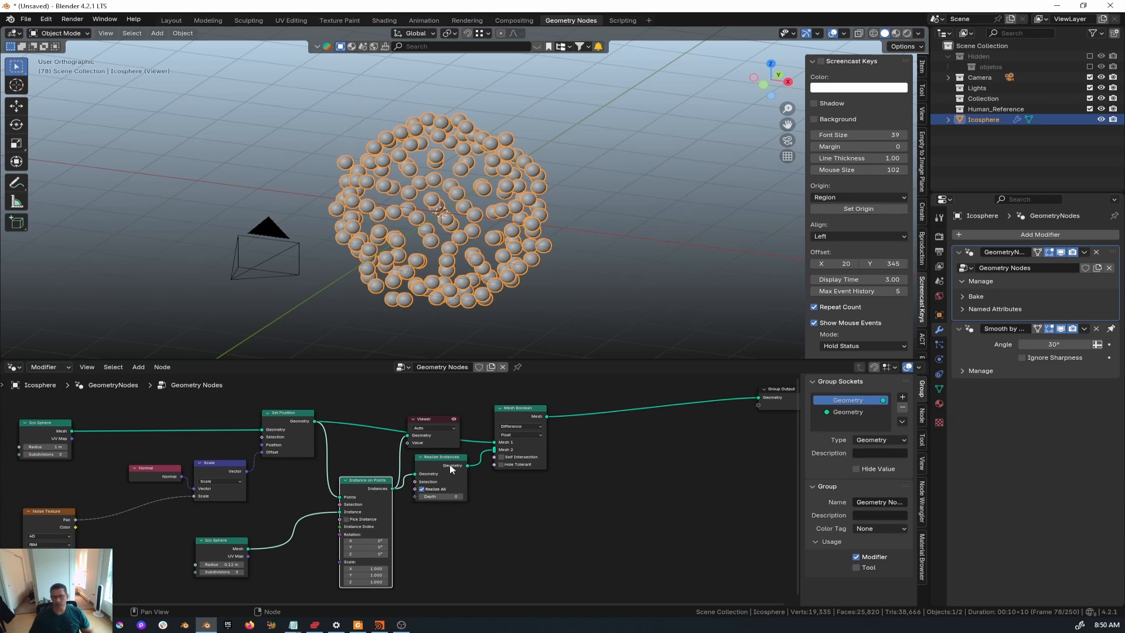
pyautogui.keyDown('ctrl'); pyautogui.keyDown('shift'); pyautogui.click(500, 417); pyautogui.keyUp('shift'); pyautogui.keyUp('ctrl')
# - Delete the Viewer node and place Group Output right beside Mesh Boolean
pyautogui.keyDown('ctrl'); pyautogui.keyDown('shift'); pyautogui.click(522, 415); pyautogui.keyUp('shift'); pyautogui.keyUp('ctrl')
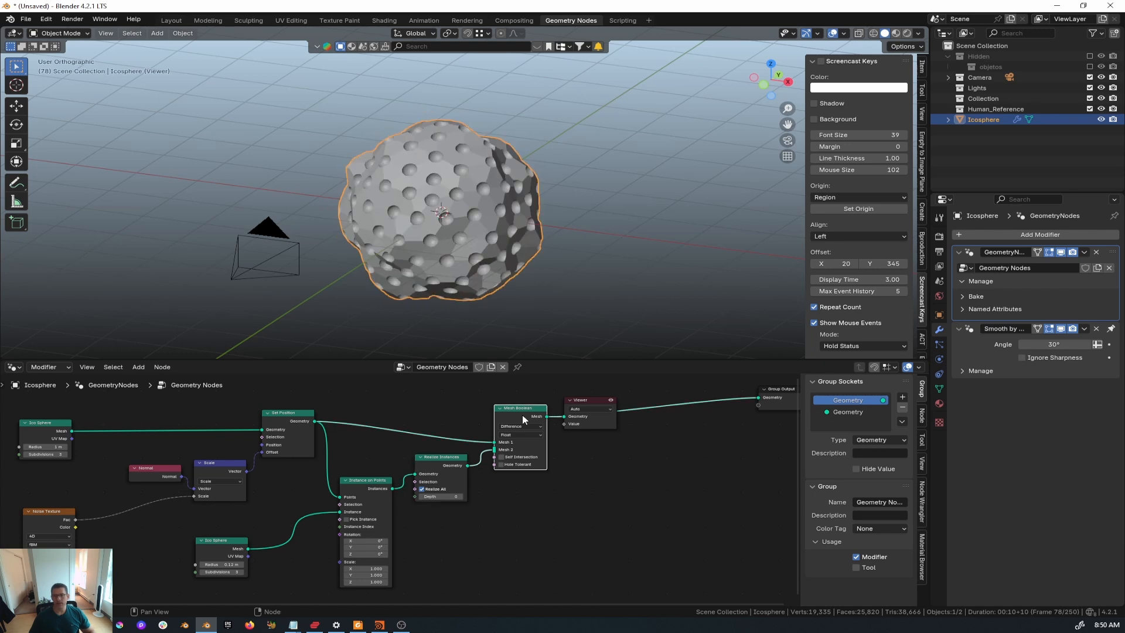
pyautogui.moveTo(641, 451); pyautogui.dragTo(565, 465, button='middle')
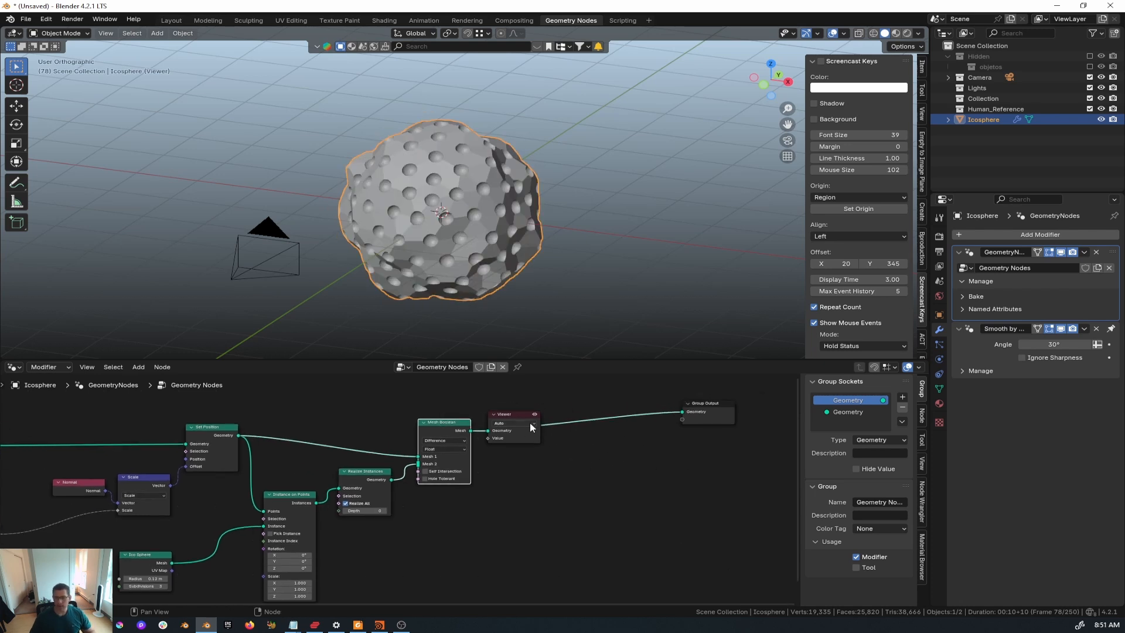
pyautogui.moveTo(536, 413); pyautogui.dragTo(638, 473)
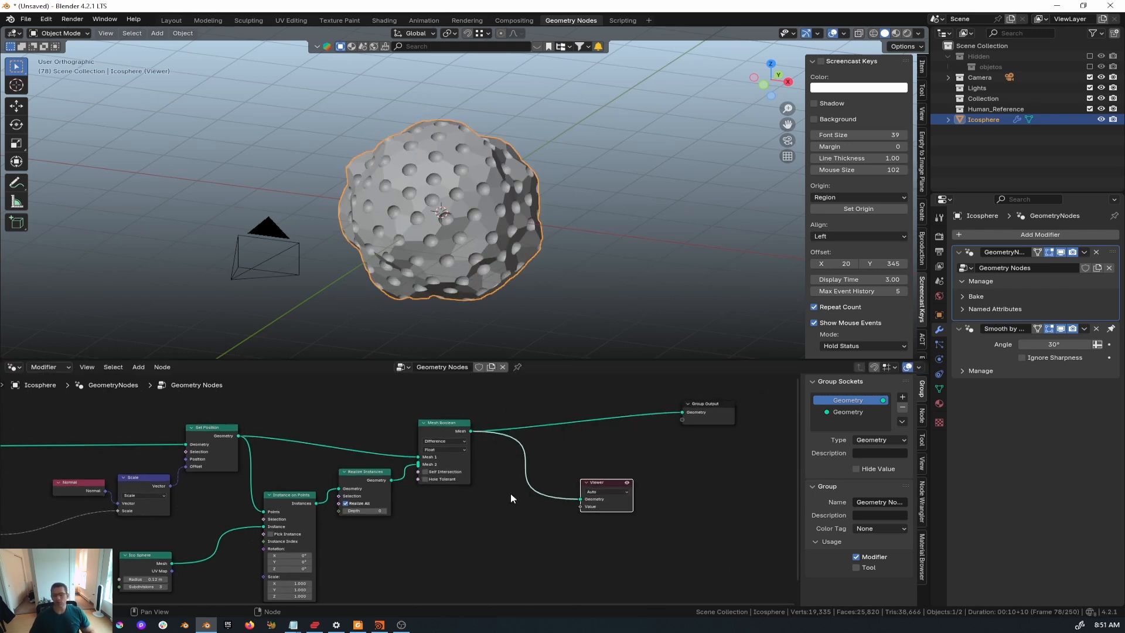
pyautogui.moveTo(511, 494); pyautogui.dragTo(519, 516, button='middle')
pyautogui.press('x')
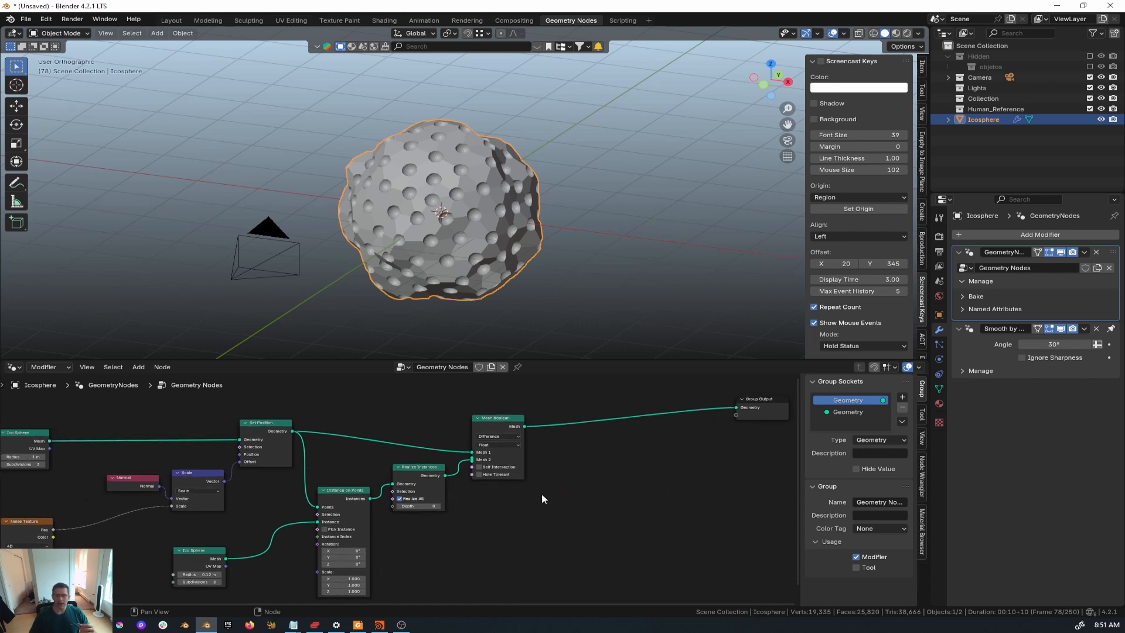
pyautogui.moveTo(768, 403); pyautogui.dragTo(603, 421)
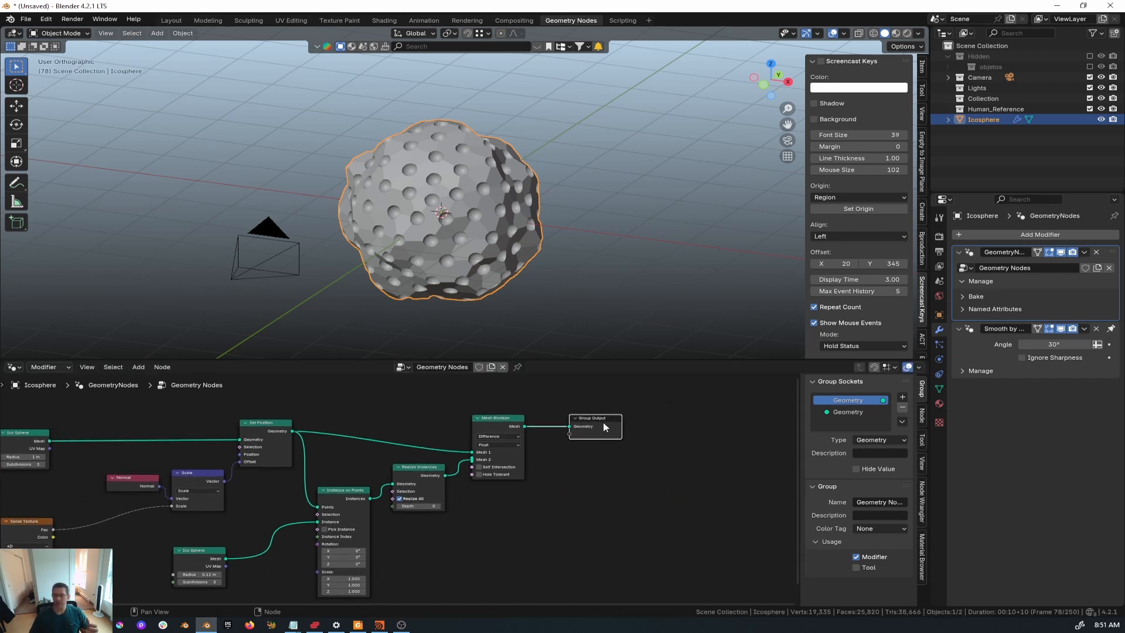
pyautogui.moveTo(517, 514); pyautogui.dragTo(607, 494, button='middle')
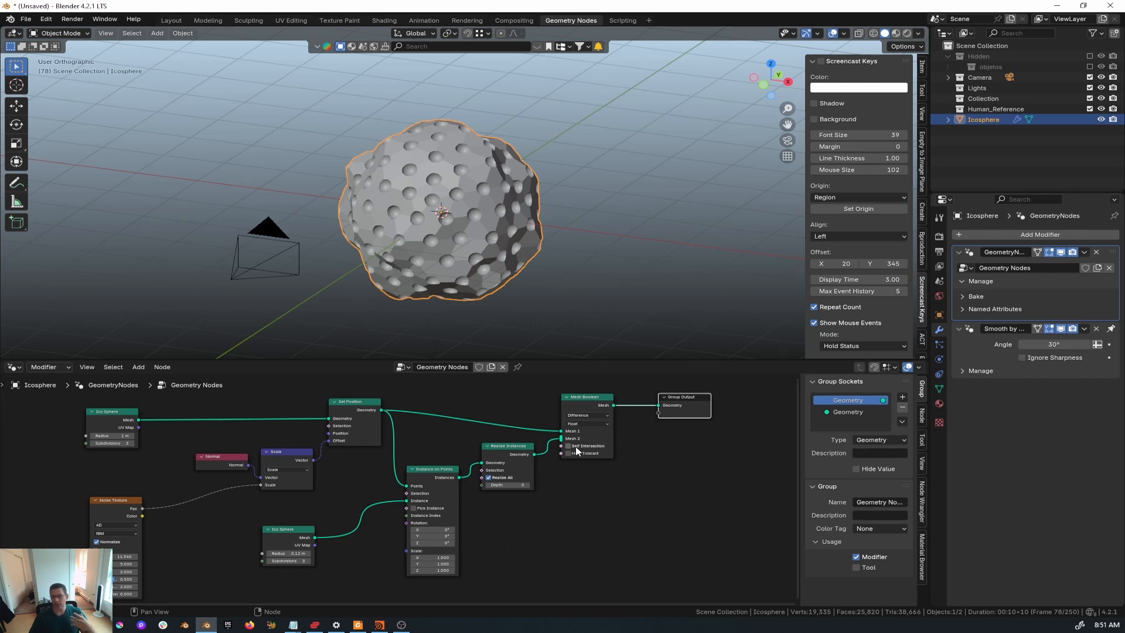
# - Keep the Mesh Boolean solver on Float and scrub the Noise Texture W value to about 9.74
pyautogui.click(577, 423)
pyautogui.click(577, 425)
pyautogui.moveTo(172, 558); pyautogui.dragTo(178, 545, button='middle')
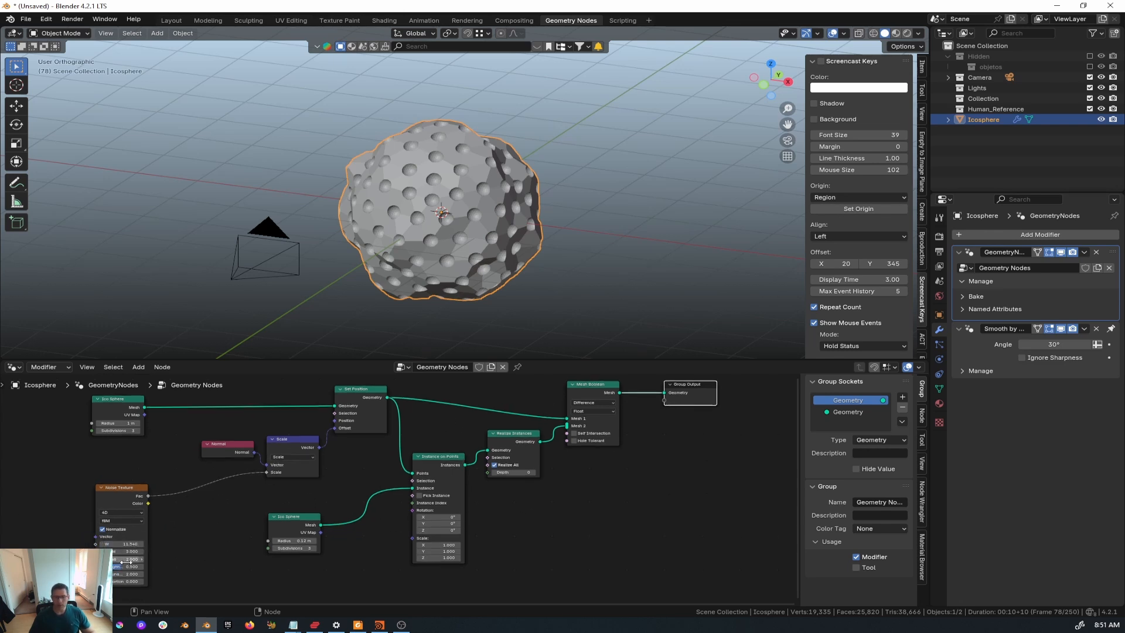
pyautogui.moveTo(131, 544); pyautogui.dragTo(174, 544)
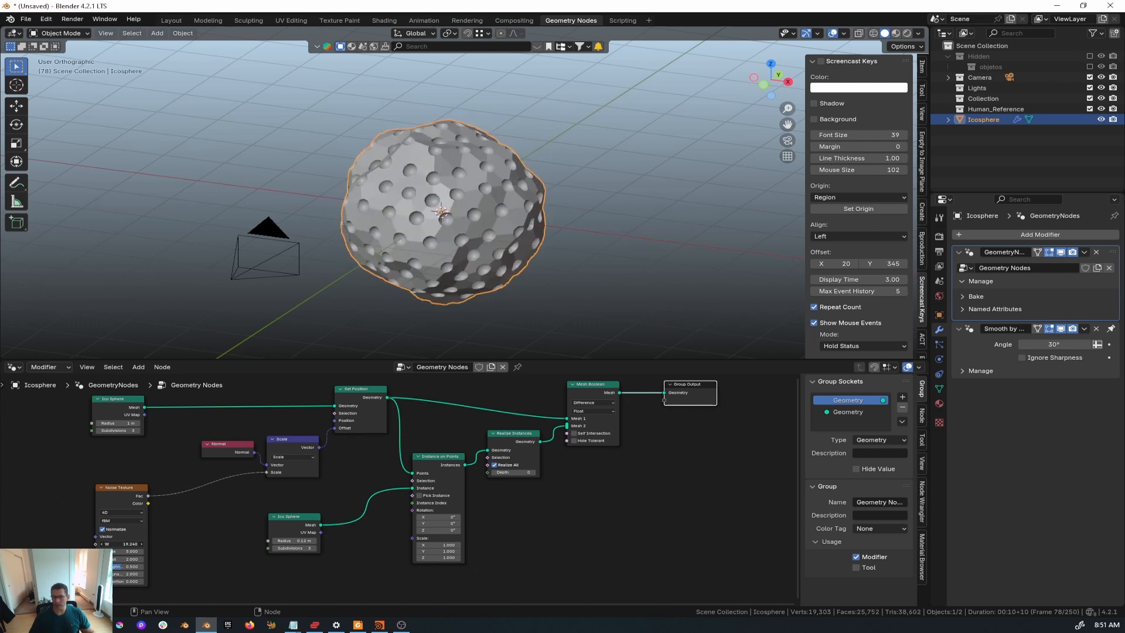
pyautogui.moveTo(273, 544)
pyautogui.mouseDown()
pyautogui.moveTo(316, 543)
pyautogui.moveTo(259, 543)
pyautogui.mouseUp()
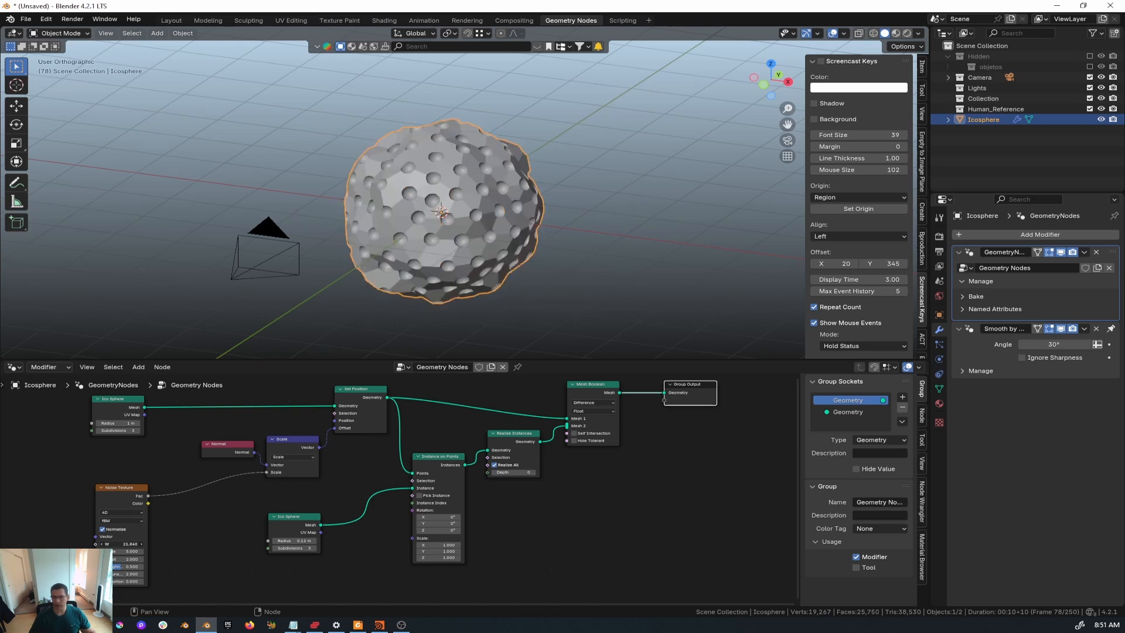
pyautogui.moveTo(274, 543)
pyautogui.mouseDown()
pyautogui.moveTo(258, 543)
pyautogui.moveTo(287, 543)
pyautogui.moveTo(274, 543)
pyautogui.mouseUp()
pyautogui.moveTo(126, 544)
pyautogui.mouseDown()
pyautogui.moveTo(149, 544)
pyautogui.moveTo(125, 543)
pyautogui.mouseUp()
# - Try Mesh Boolean's Self Intersection and Hole Tolerant options, leaving both turned off
pyautogui.scroll(6, 535, 234)
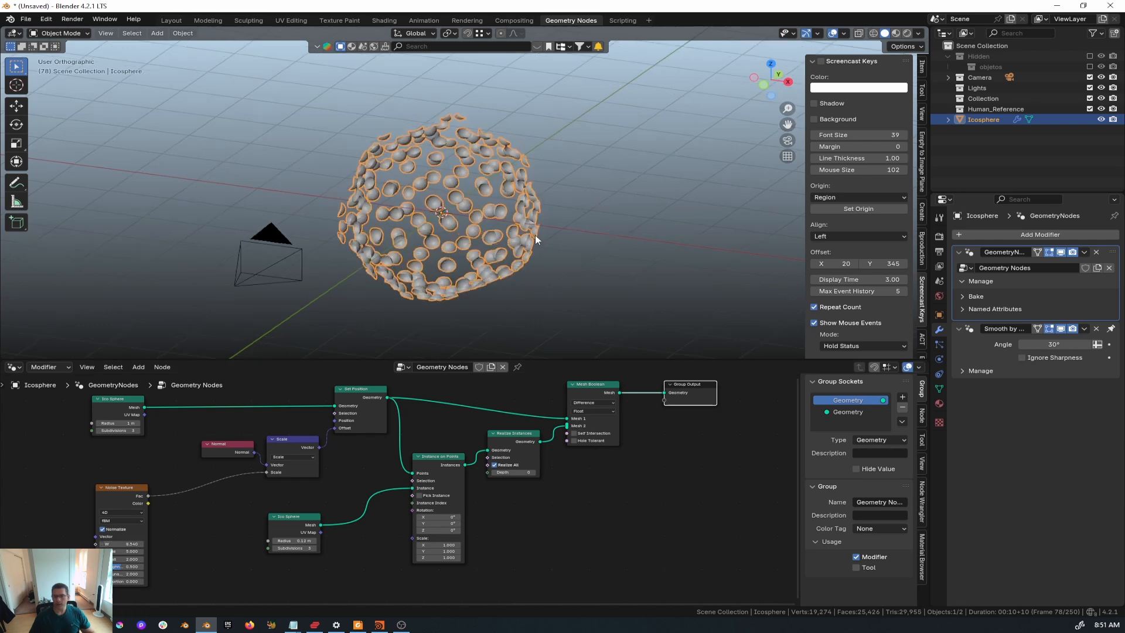
pyautogui.moveTo(485, 256); pyautogui.dragTo(470, 235, button='middle')
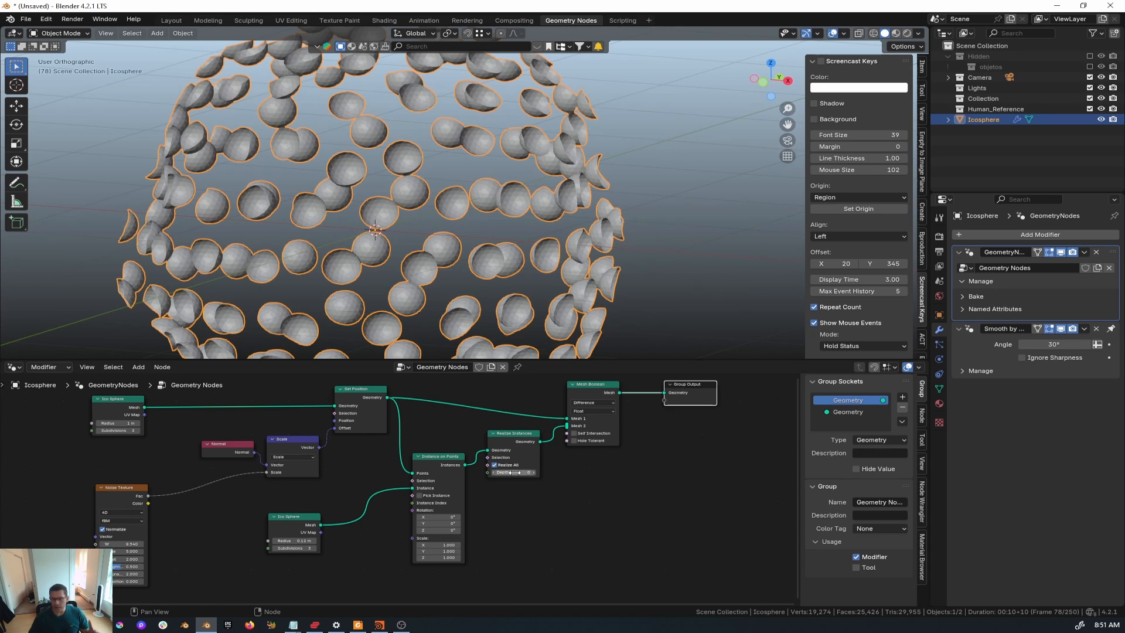
pyautogui.scroll(3, 617, 435)
pyautogui.moveTo(617, 434); pyautogui.dragTo(508, 525, button='middle')
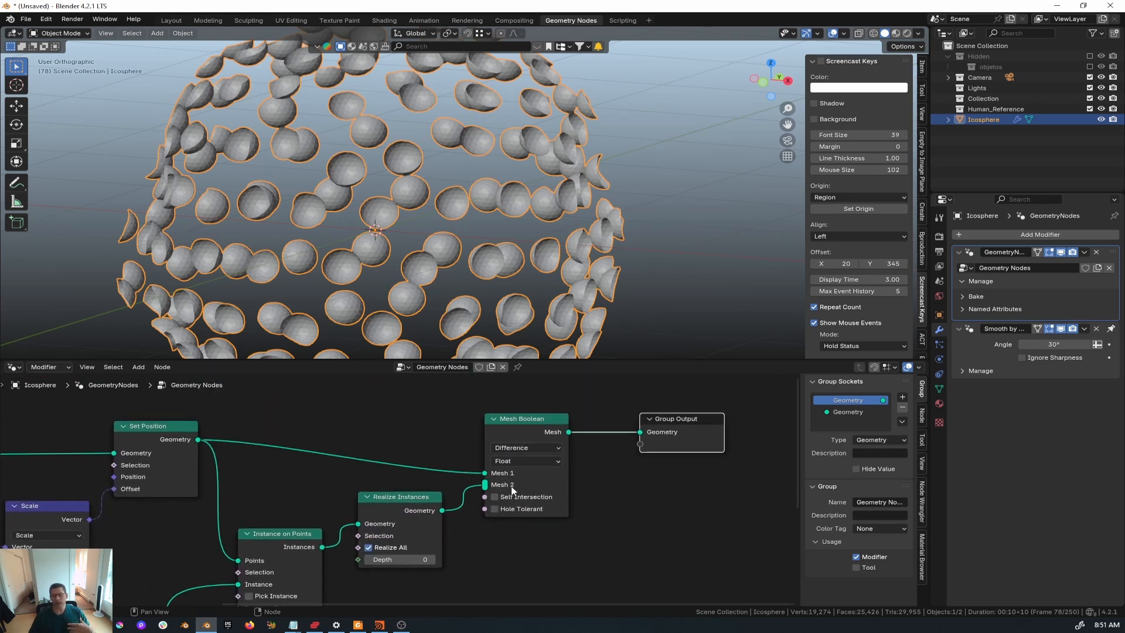
pyautogui.moveTo(511, 487)
pyautogui.click(495, 498)
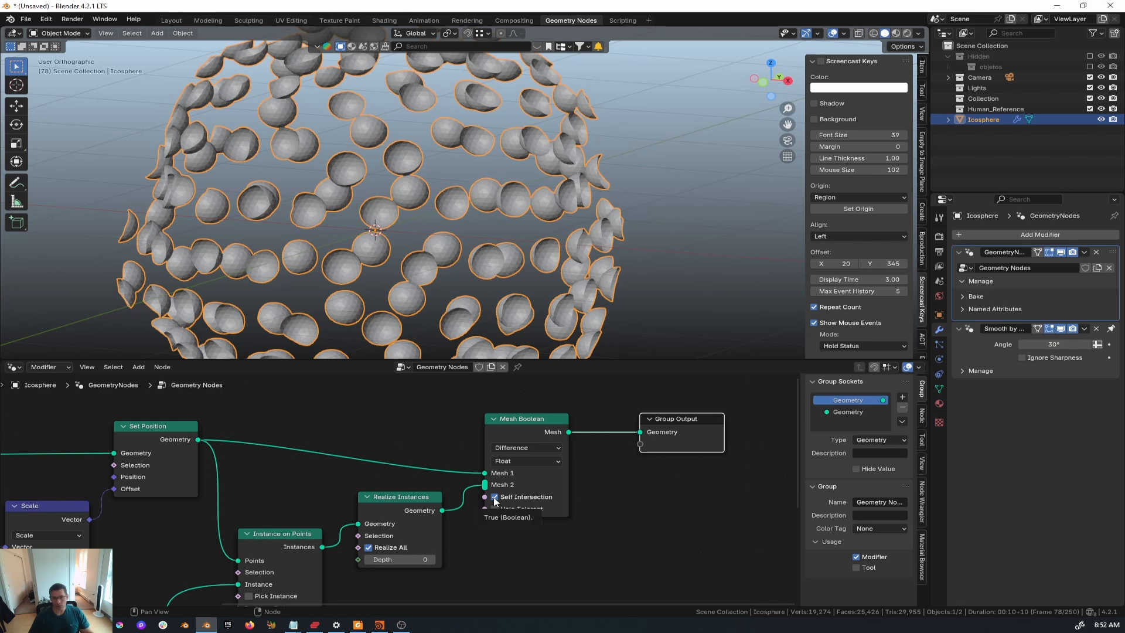
pyautogui.click(495, 509)
pyautogui.click(494, 497)
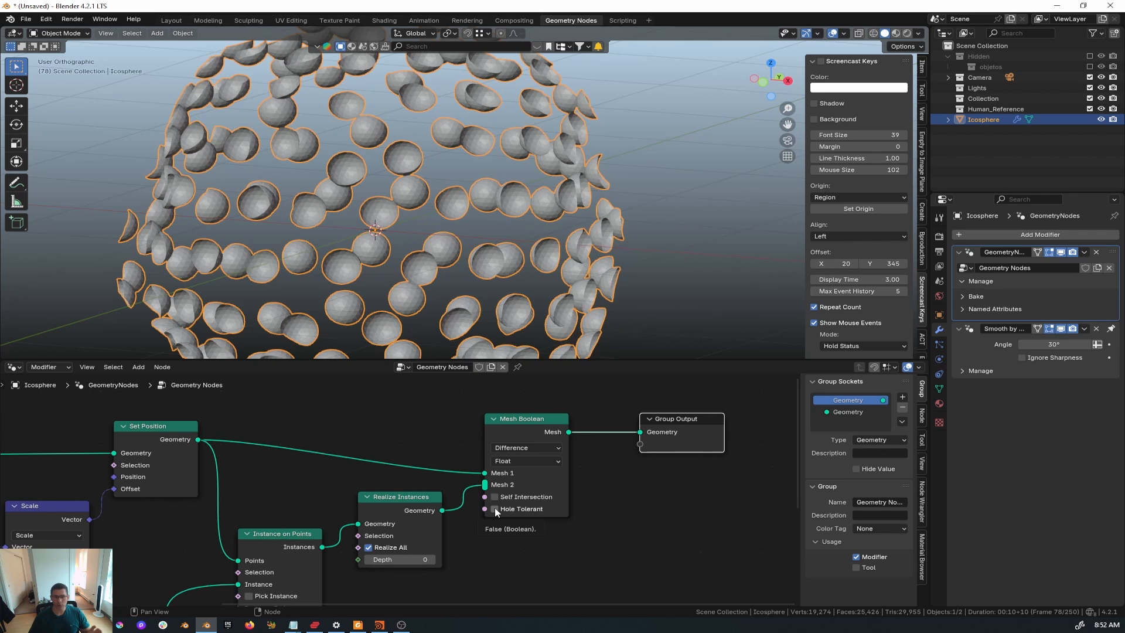
# - Switch the Mesh Boolean solver to Exact, then review the Noise Texture settings
pyautogui.click(528, 460)
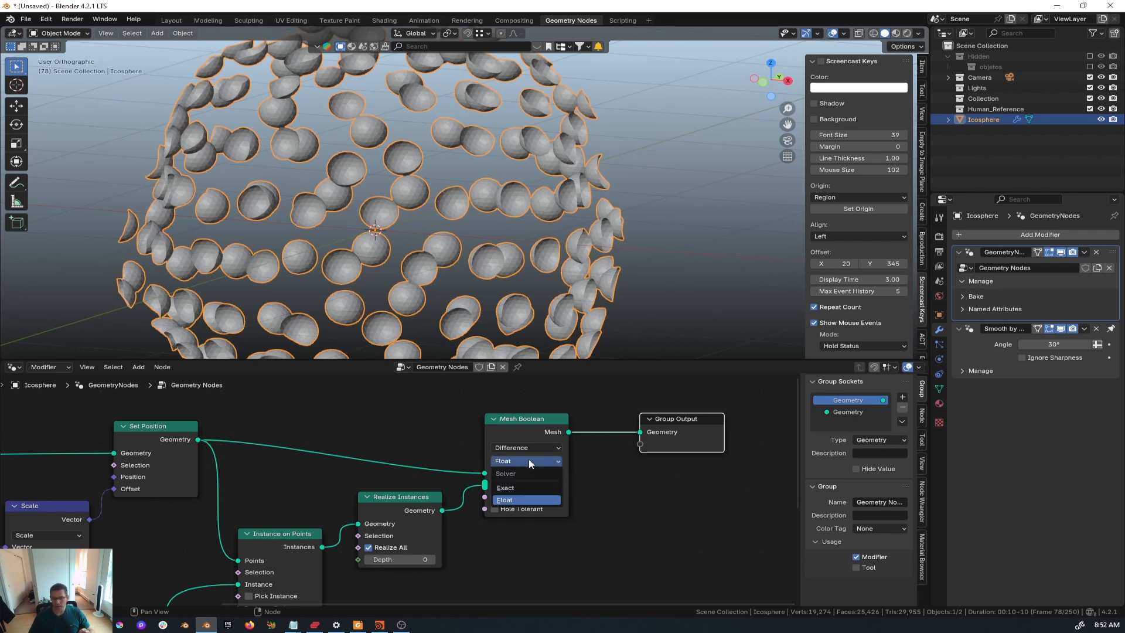
pyautogui.click(511, 487)
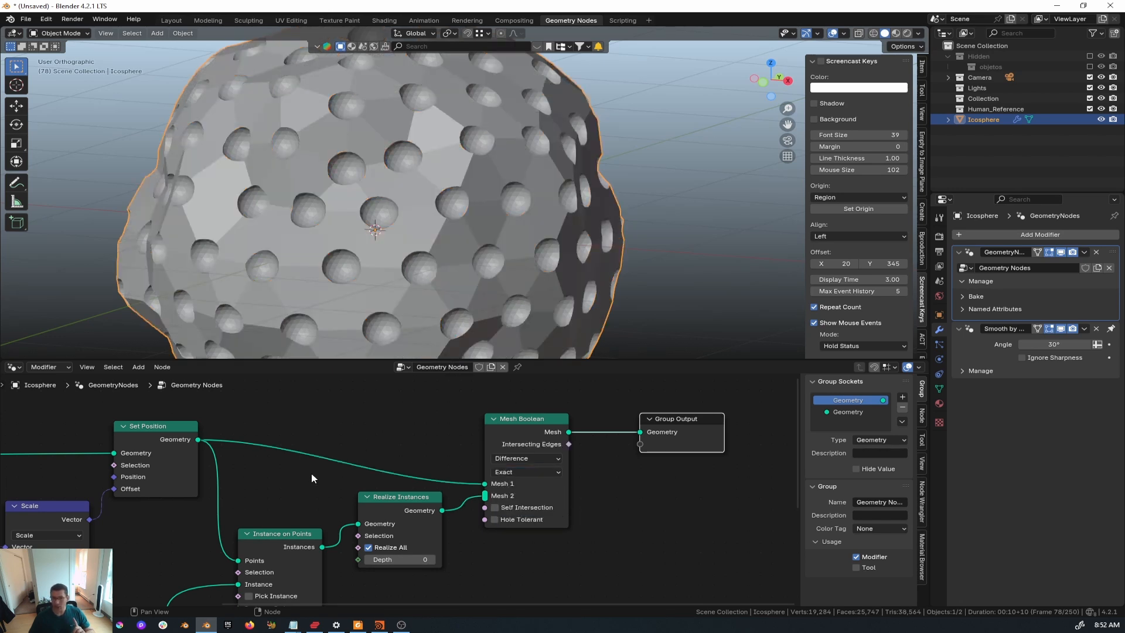
pyautogui.scroll(-5, 416, 255)
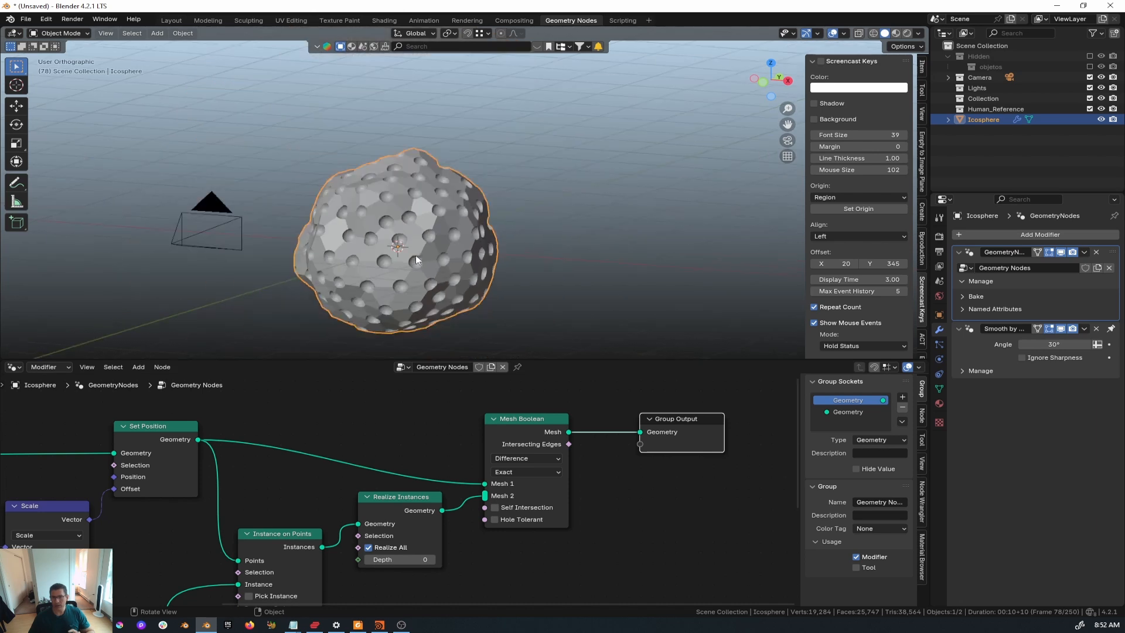
pyautogui.scroll(2, 403, 261)
pyautogui.moveTo(346, 468); pyautogui.dragTo(760, 571, button='middle')
pyautogui.moveTo(223, 499); pyautogui.dragTo(235, 483, button='middle')
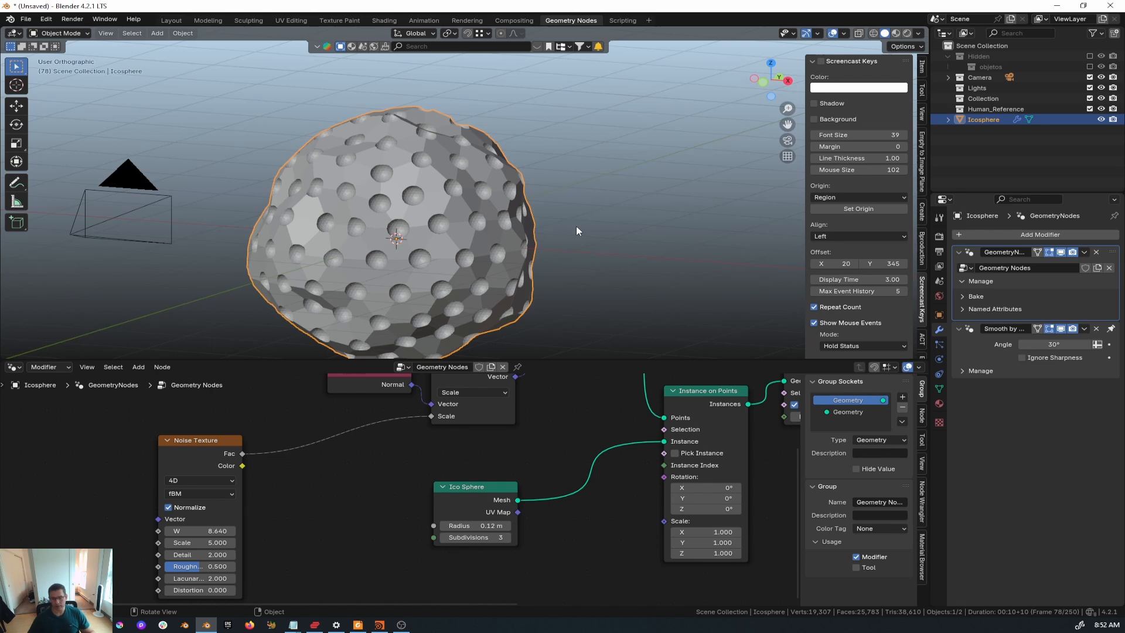
# - Inspect the sphere and the Mesh Boolean to Group Output end of the tree, then switch to Houdini
pyautogui.moveTo(521, 259); pyautogui.dragTo(474, 264, button='middle')
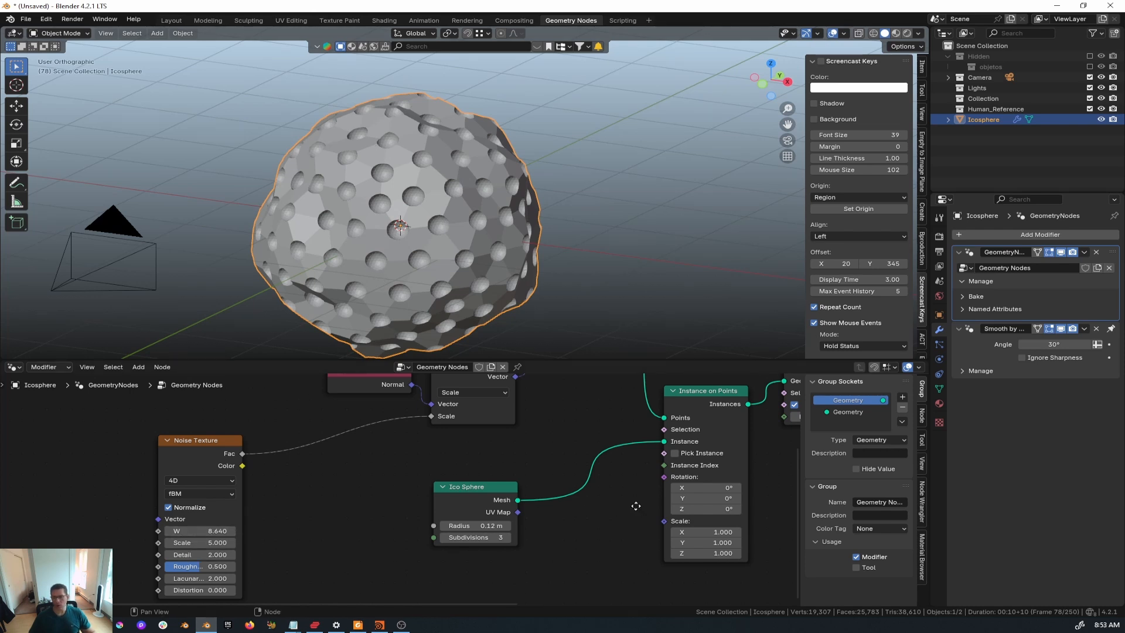
pyautogui.moveTo(635, 505); pyautogui.dragTo(284, 542, button='middle')
pyautogui.scroll(-5, 420, 519)
pyautogui.moveTo(607, 424); pyautogui.dragTo(560, 490, button='middle')
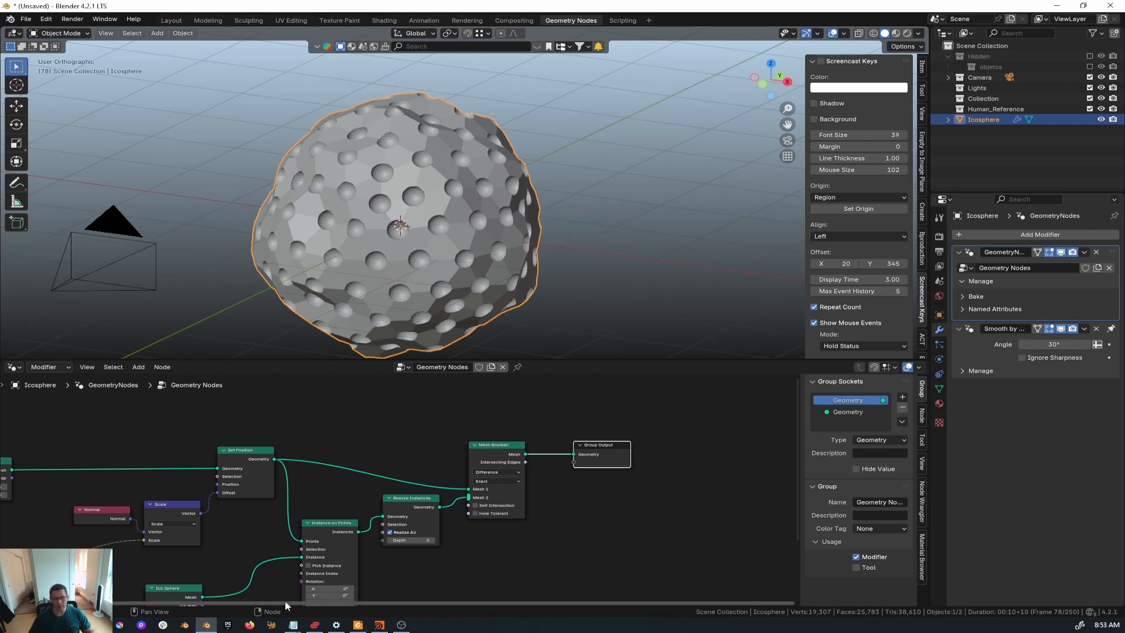
pyautogui.click(380, 625)
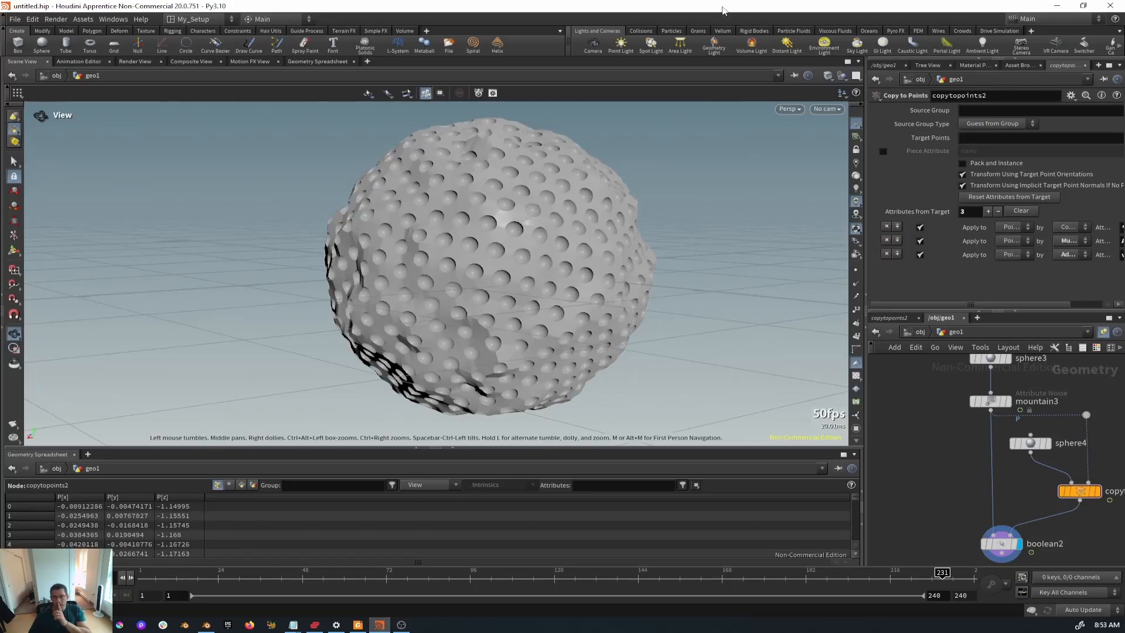
pyautogui.moveTo(730, 7); pyautogui.dragTo(752, 247)
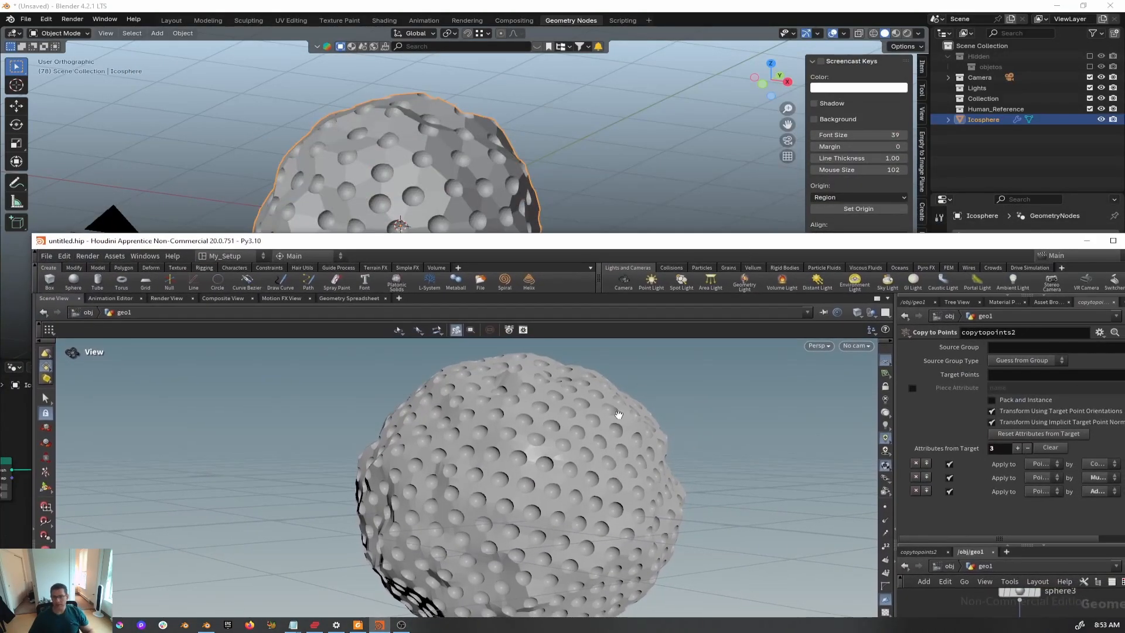
pyautogui.scroll(-3, 618, 416)
pyautogui.scroll(-3, 594, 466)
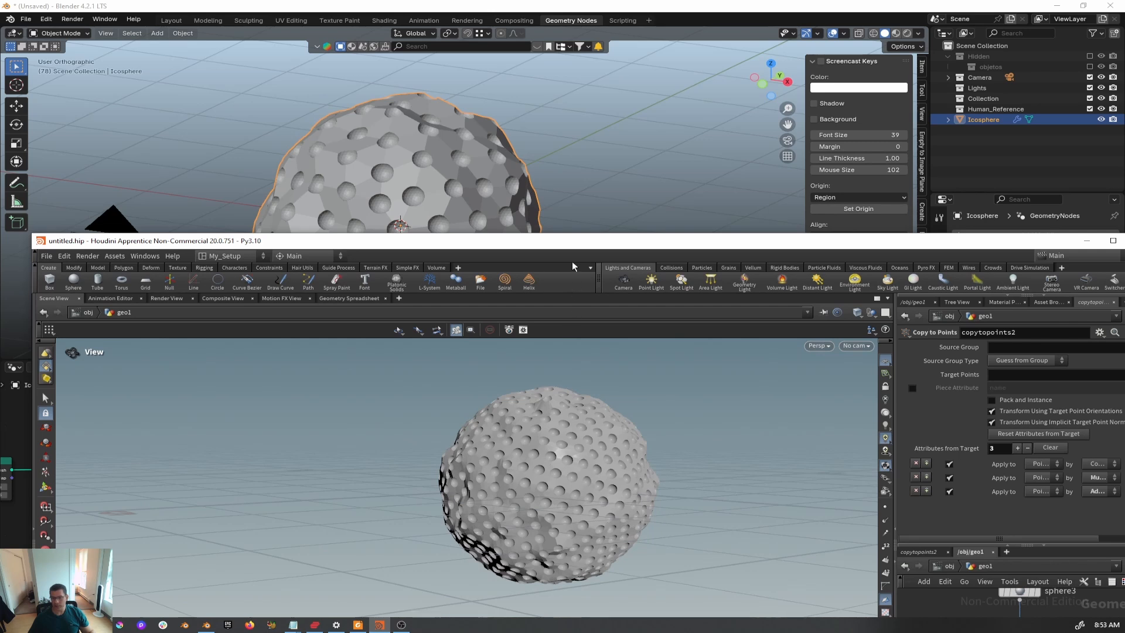
pyautogui.moveTo(575, 242); pyautogui.dragTo(489, 264)
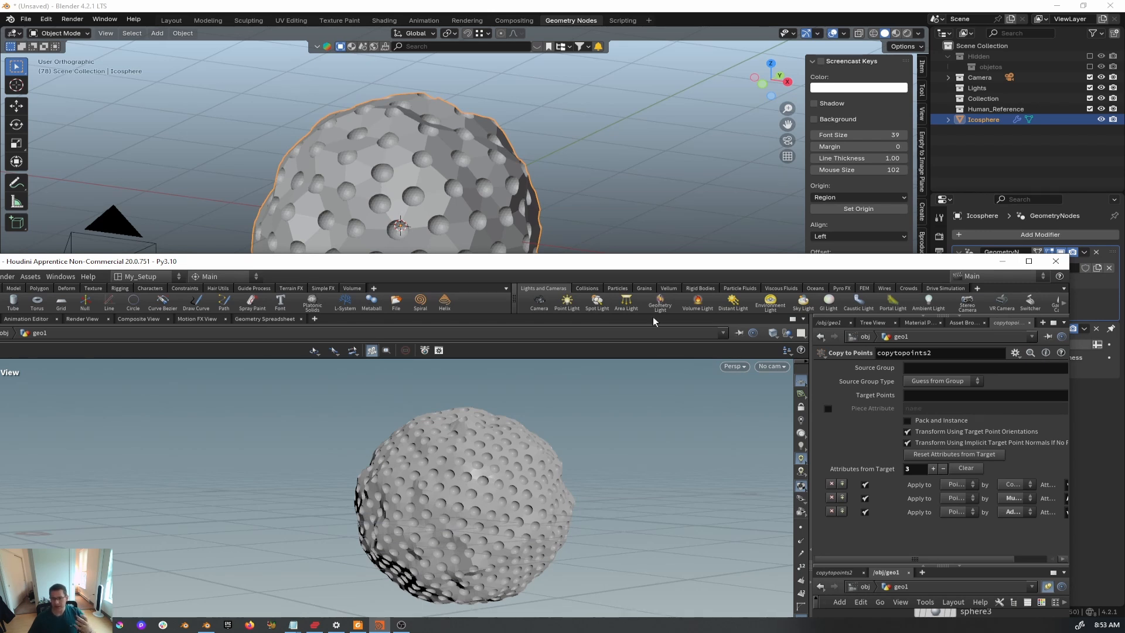
pyautogui.click(1028, 260)
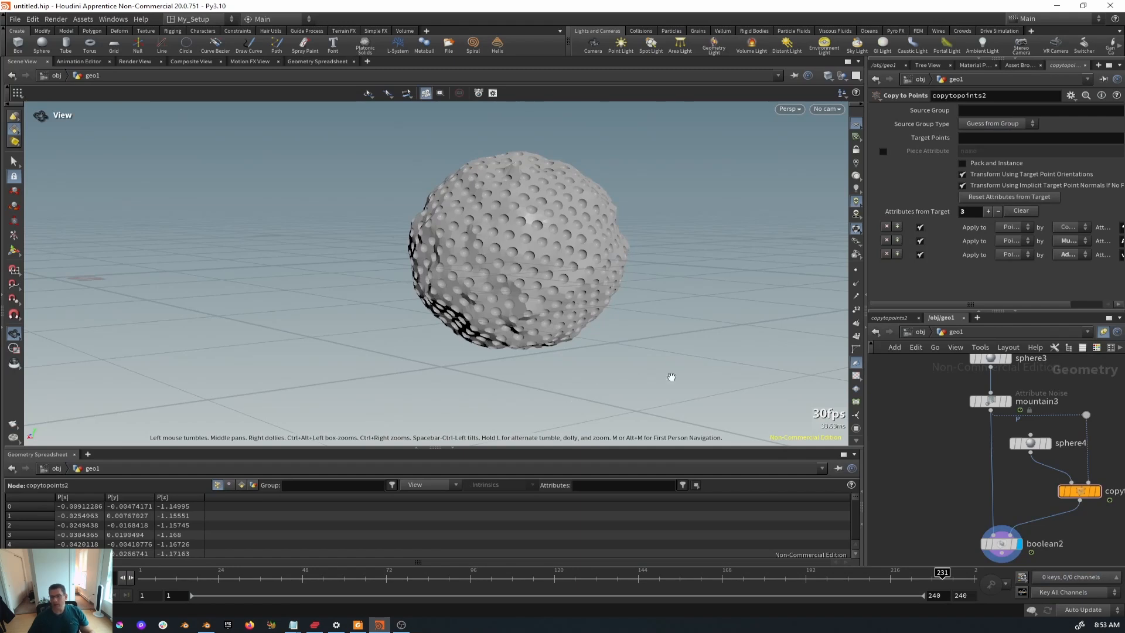
pyautogui.scroll(3, 563, 286)
pyautogui.moveTo(977, 475)
pyautogui.mouseDown(button='middle')
pyautogui.moveTo(916, 469)
pyautogui.moveTo(962, 472)
pyautogui.mouseUp(button='middle')
pyautogui.scroll(-3, 919, 470)
pyautogui.scroll(2, 943, 466)
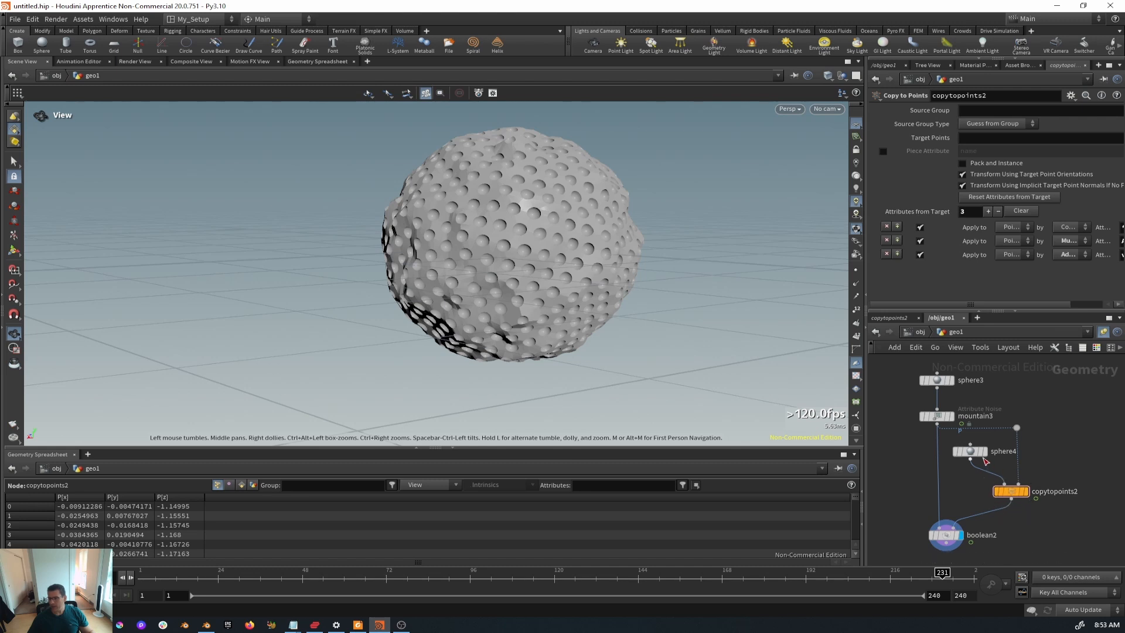
# - Show boolean2's Subtract parameters and inspect the pitted sphere up close in the viewport
pyautogui.click(949, 536)
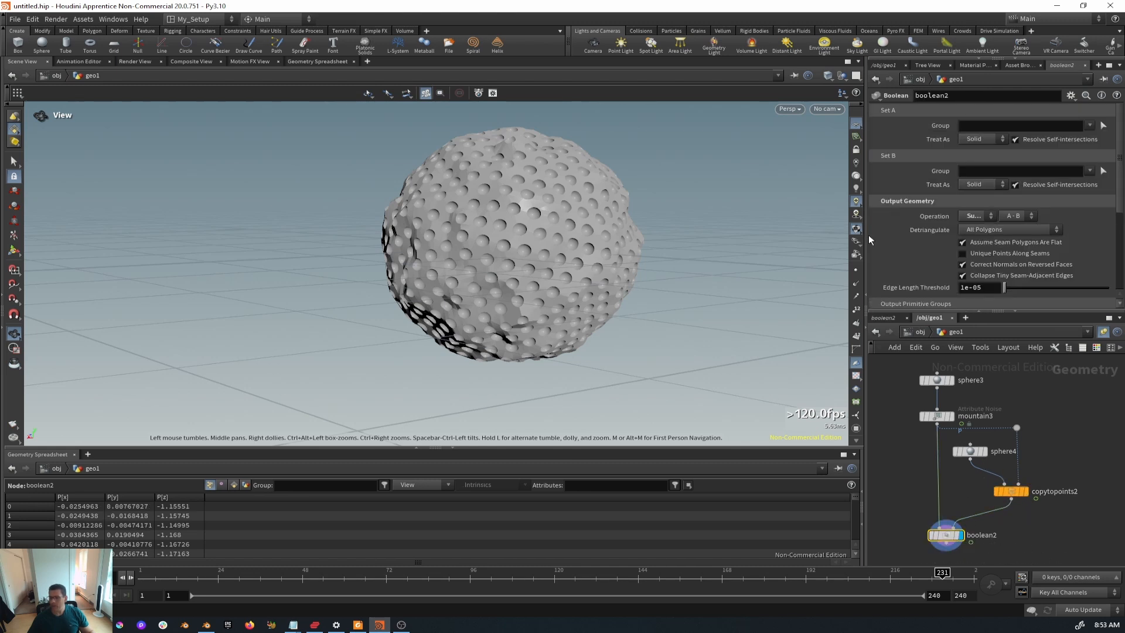
pyautogui.moveTo(865, 244); pyautogui.dragTo(743, 244)
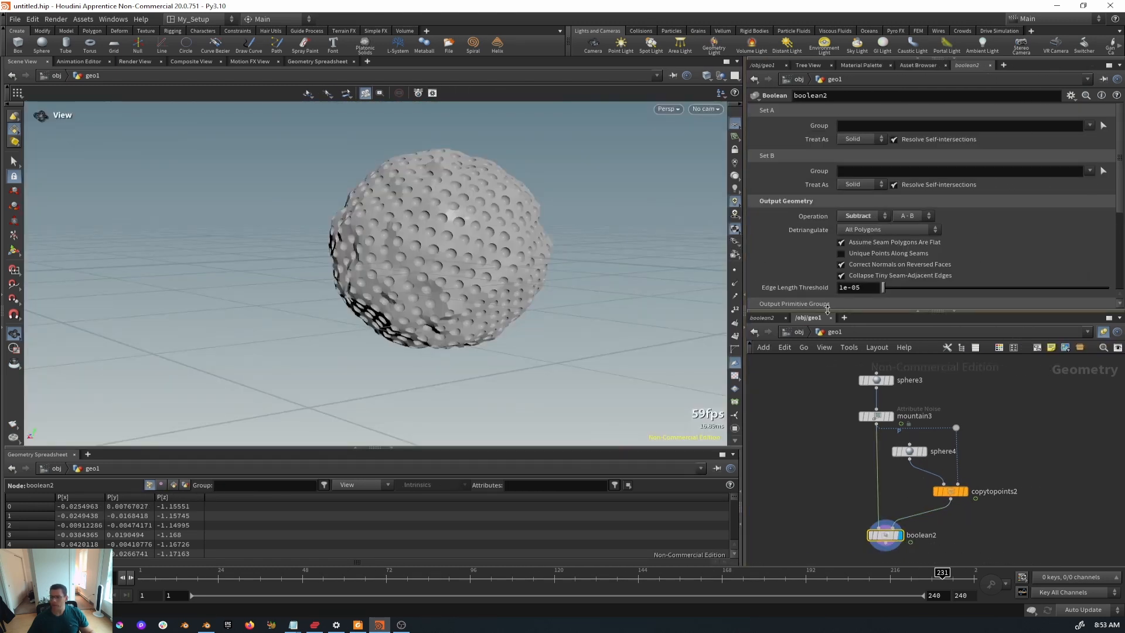
pyautogui.moveTo(826, 310); pyautogui.dragTo(824, 333)
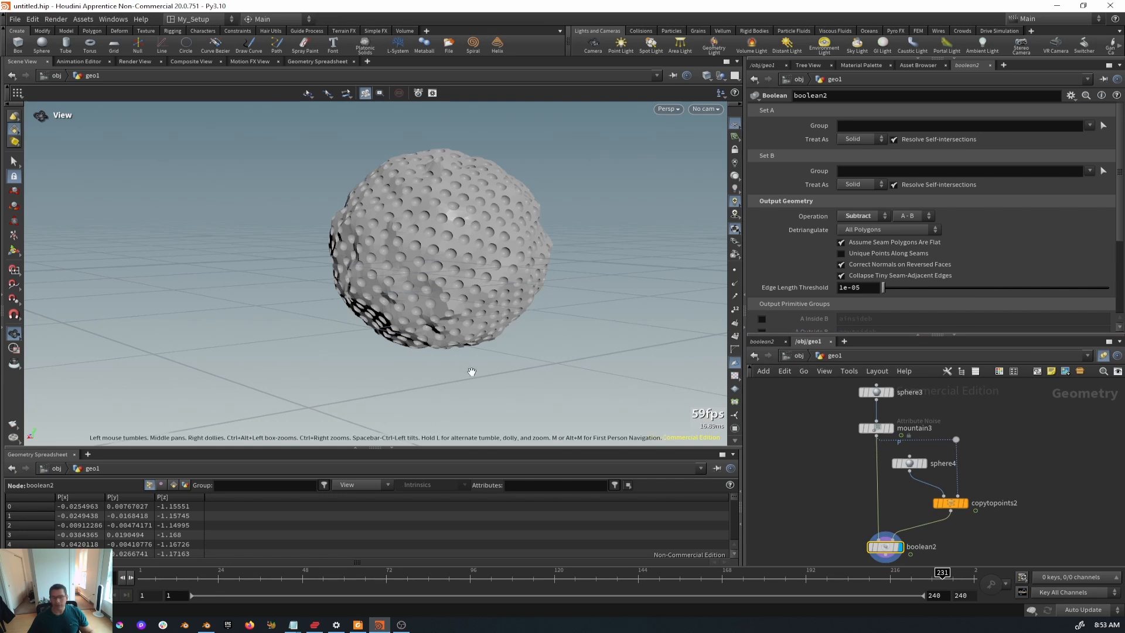
pyautogui.moveTo(473, 267); pyautogui.dragTo(477, 282)
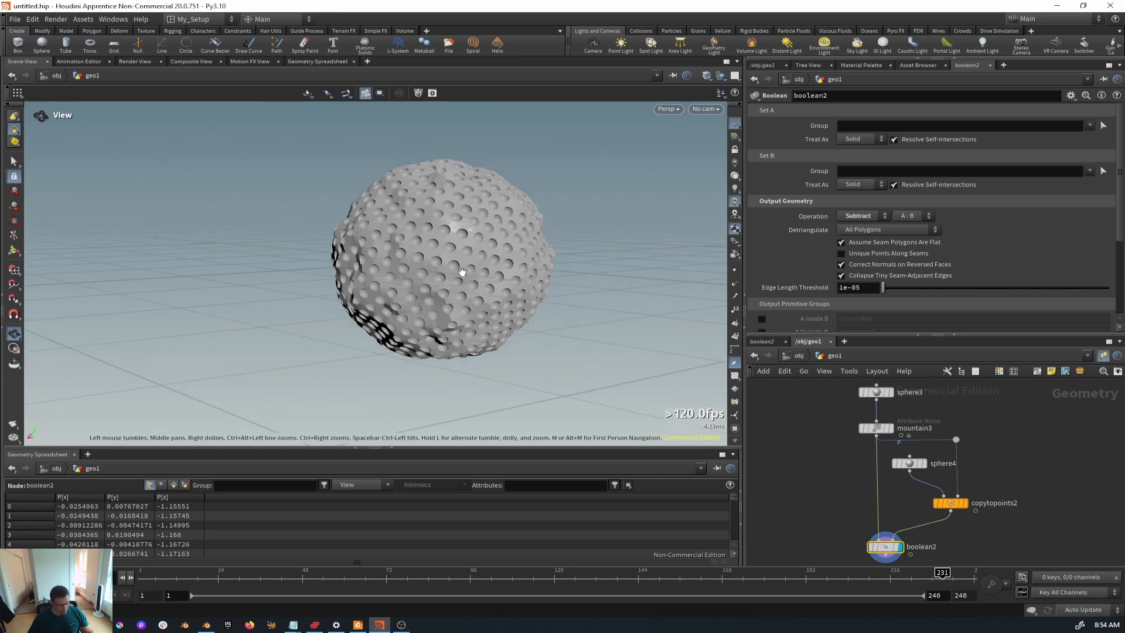
pyautogui.moveTo(463, 271); pyautogui.dragTo(451, 252, button='right')
pyautogui.moveTo(451, 251); pyautogui.dragTo(422, 271, button='middle')
pyautogui.moveTo(422, 271); pyautogui.dragTo(448, 198, button='right')
pyautogui.moveTo(435, 220); pyautogui.dragTo(405, 213, button='middle')
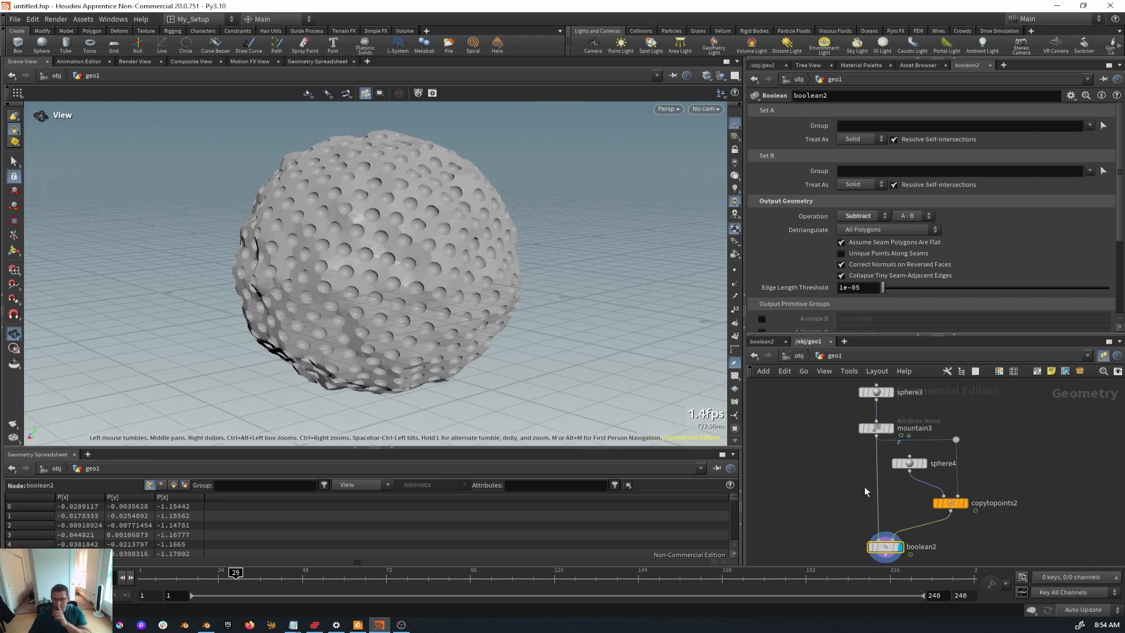
# - Enlarge the network editor and open the Tab node search
pyautogui.moveTo(887, 498); pyautogui.dragTo(929, 499, button='middle')
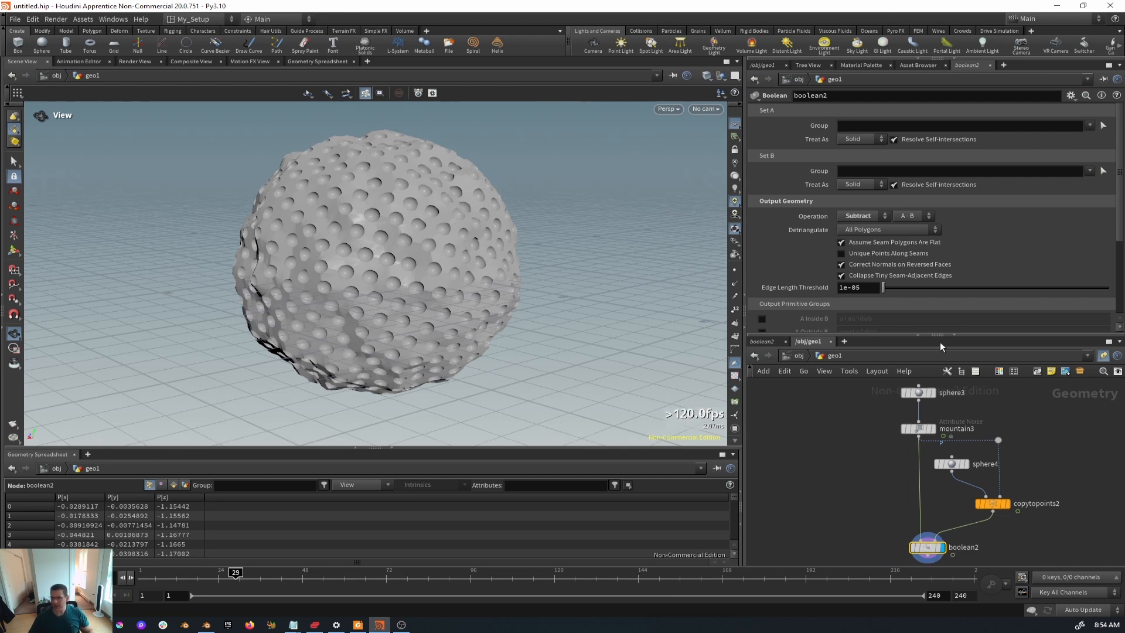
pyautogui.moveTo(939, 334); pyautogui.dragTo(921, 169)
pyautogui.moveTo(1017, 388); pyautogui.dragTo(1015, 343, button='middle')
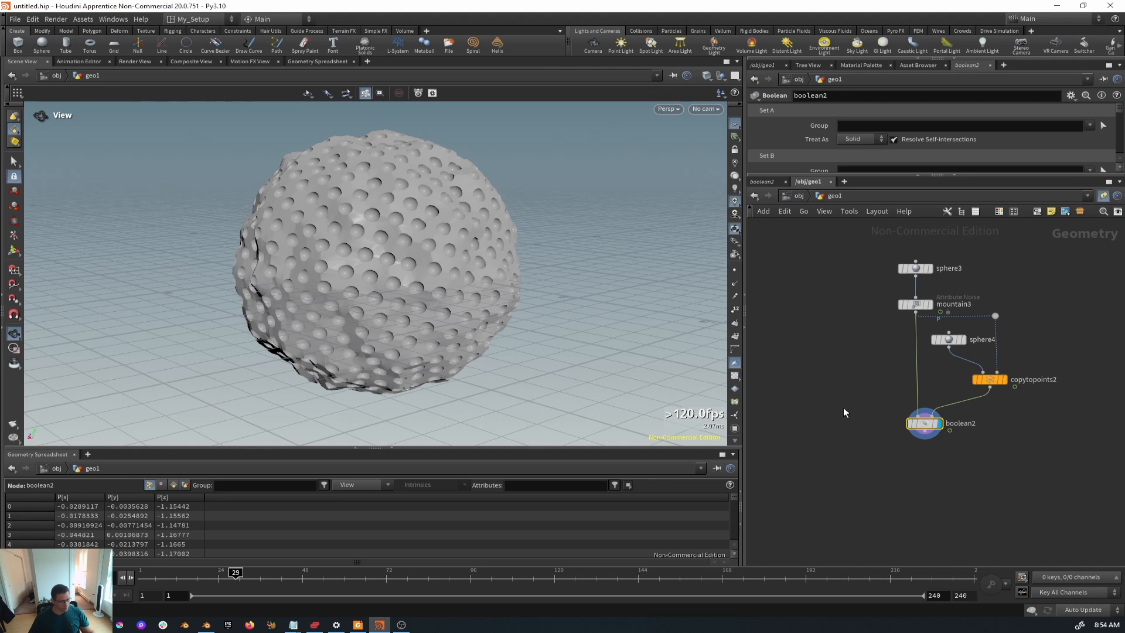
pyautogui.press('Tab')
# - Add a Point Deform node, pointdeform1, below boolean2 and return to Blender
pyautogui.write('p')
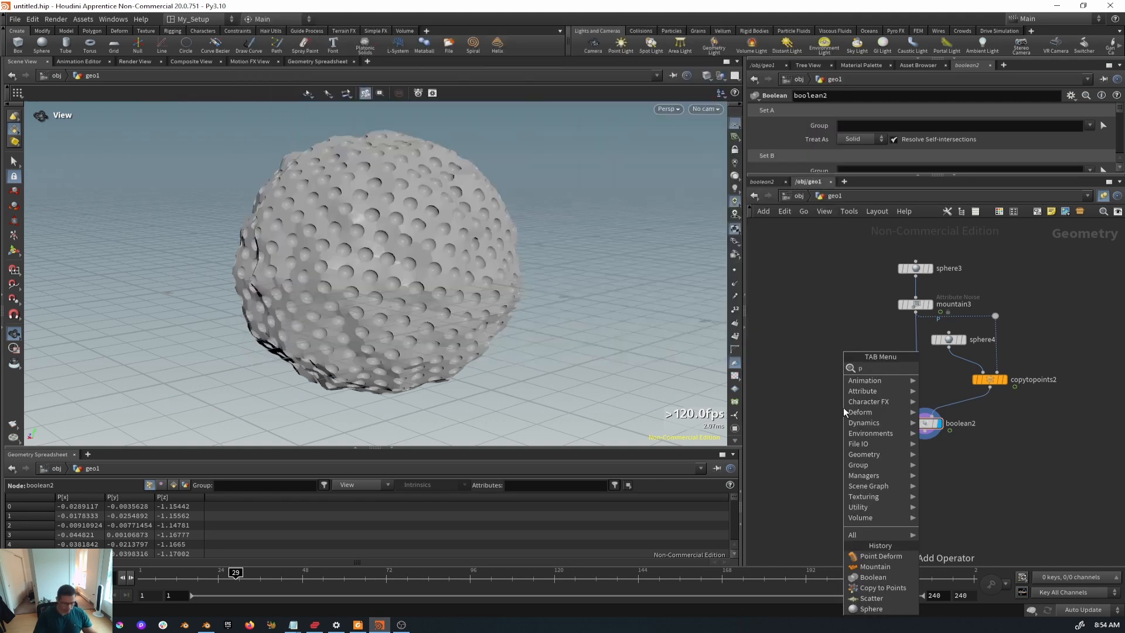
pyautogui.write('oint')
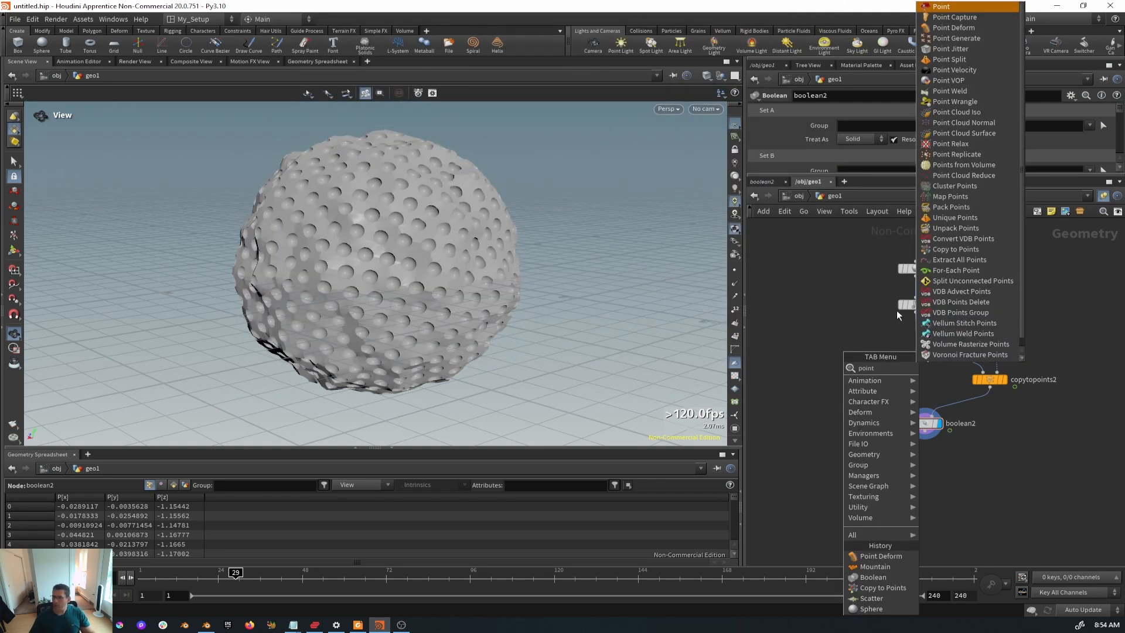
pyautogui.click(974, 28)
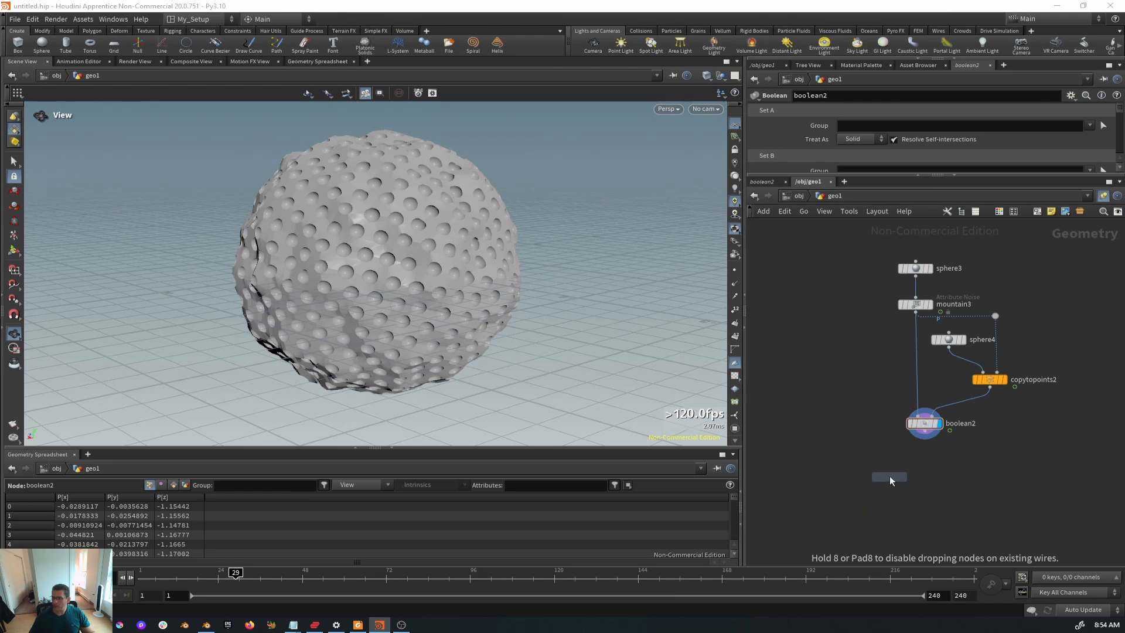
pyautogui.click(889, 472)
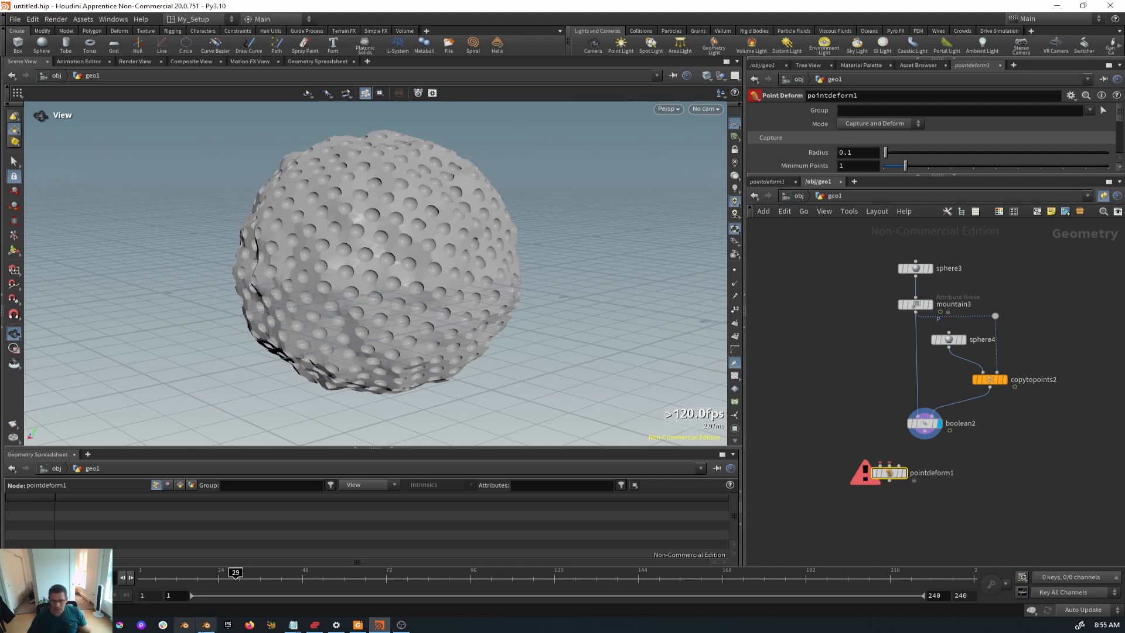
pyautogui.click(206, 624)
# - Preview the plain Ico Sphere through a Viewer node, then minimize Blender
pyautogui.scroll(-3, 351, 474)
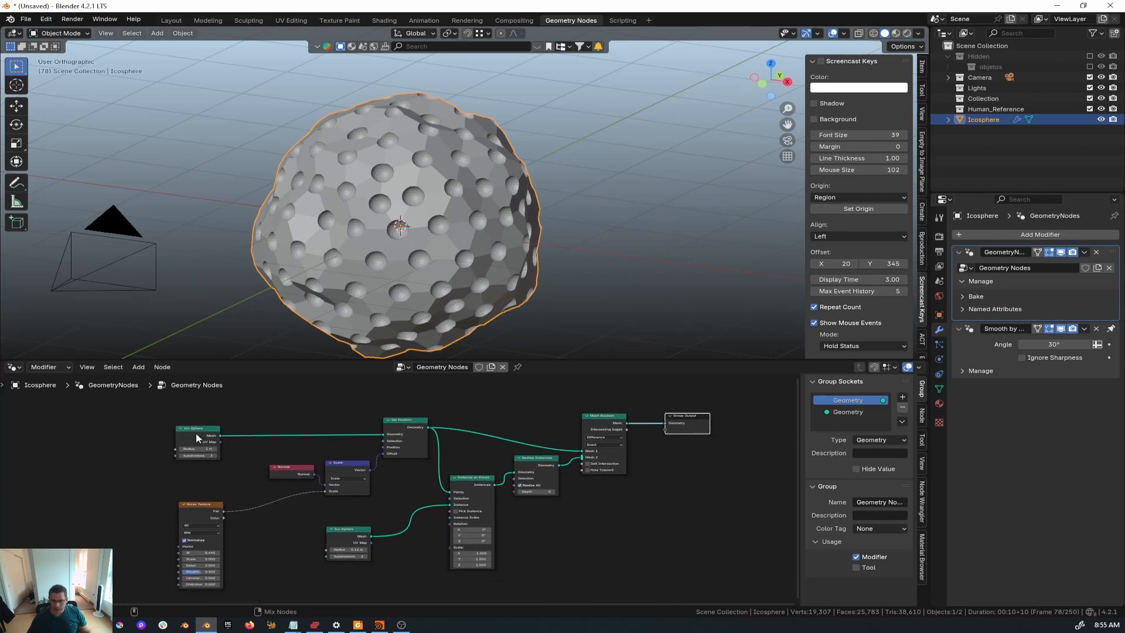
pyautogui.hotkey('ctrl', 'z')
pyautogui.moveTo(501, 423)
pyautogui.mouseDown(button='middle')
pyautogui.moveTo(511, 430)
pyautogui.moveTo(521, 414)
pyautogui.mouseUp(button='middle')
pyautogui.moveTo(304, 425); pyautogui.dragTo(364, 426)
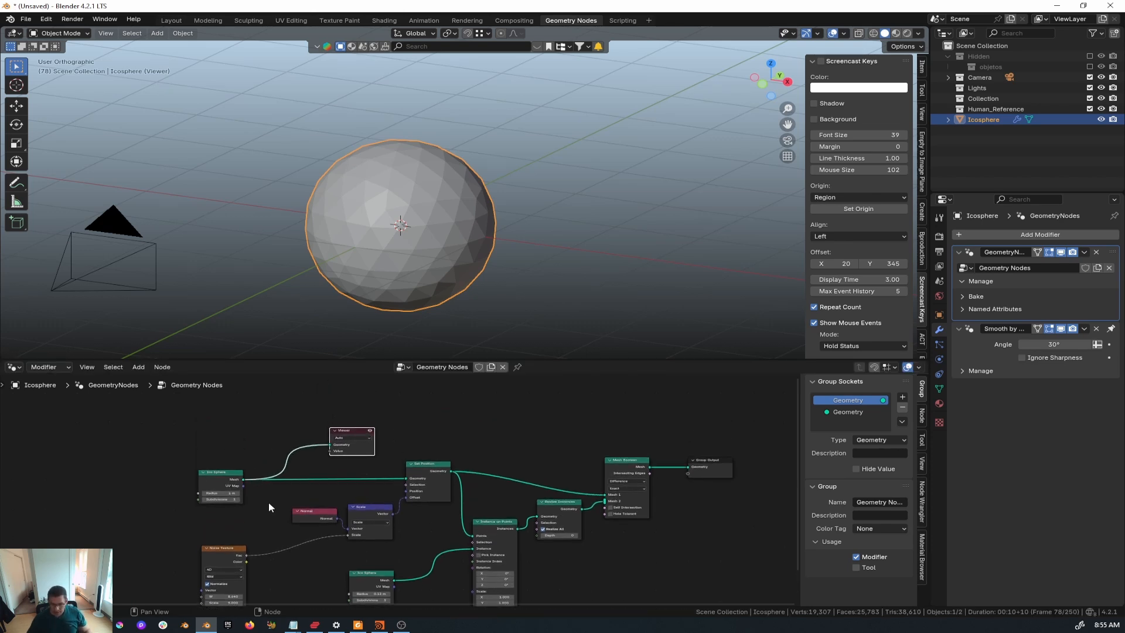
pyautogui.moveTo(269, 501); pyautogui.dragTo(201, 474, button='middle')
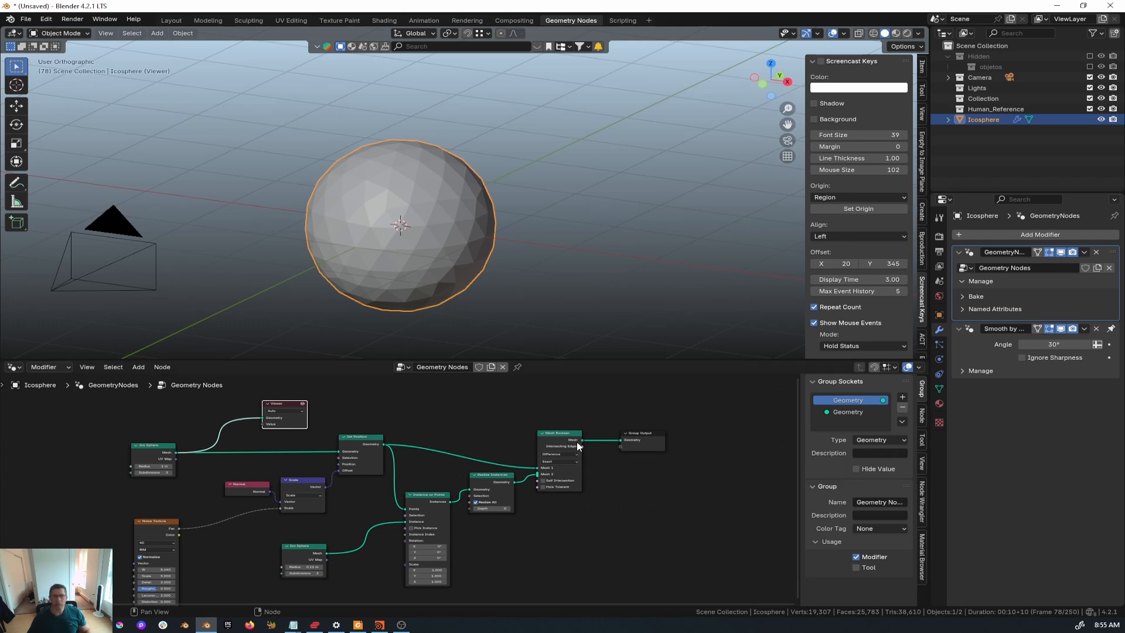
pyautogui.moveTo(578, 446)
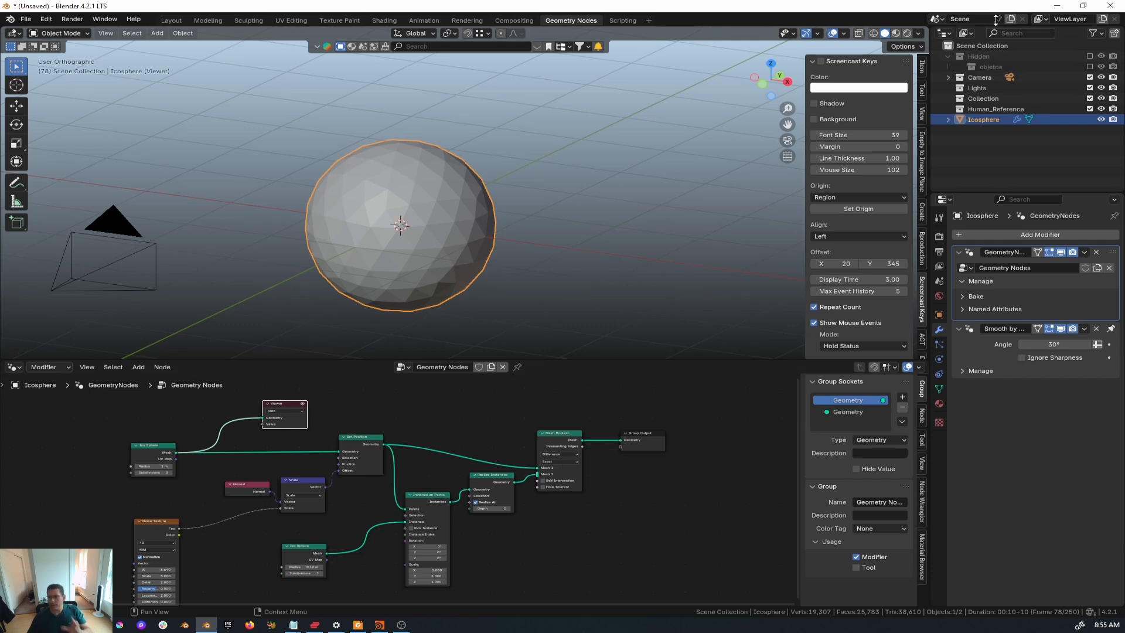
pyautogui.click(1058, 6)
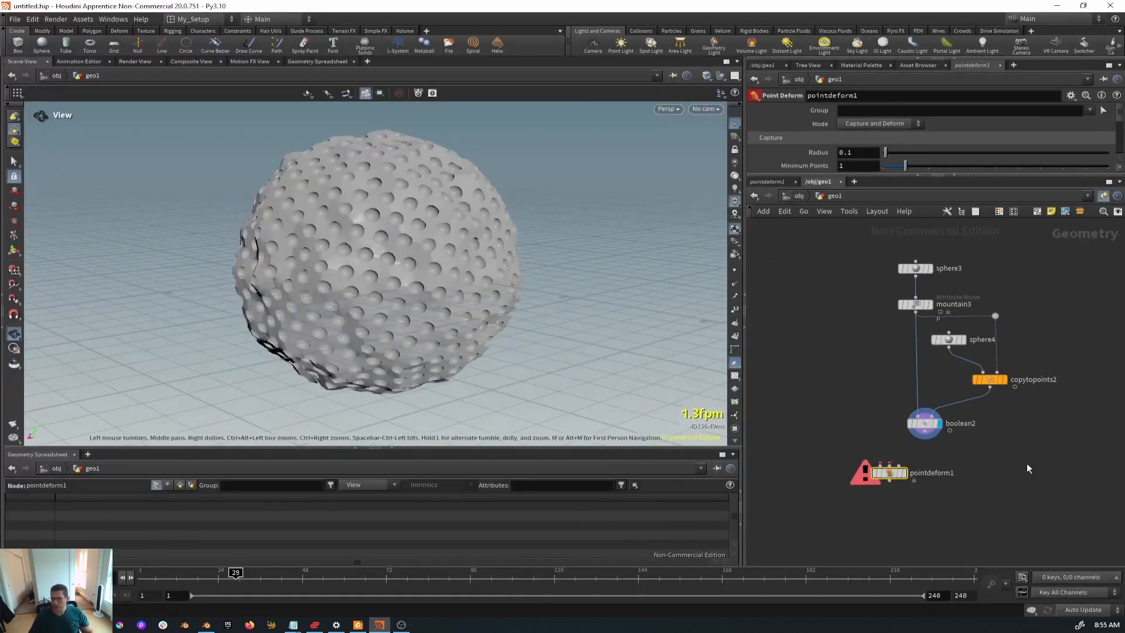
# - Move mountain3 left, feed sphere3 into it, and display the noisy sphere
pyautogui.scroll(3, 881, 514)
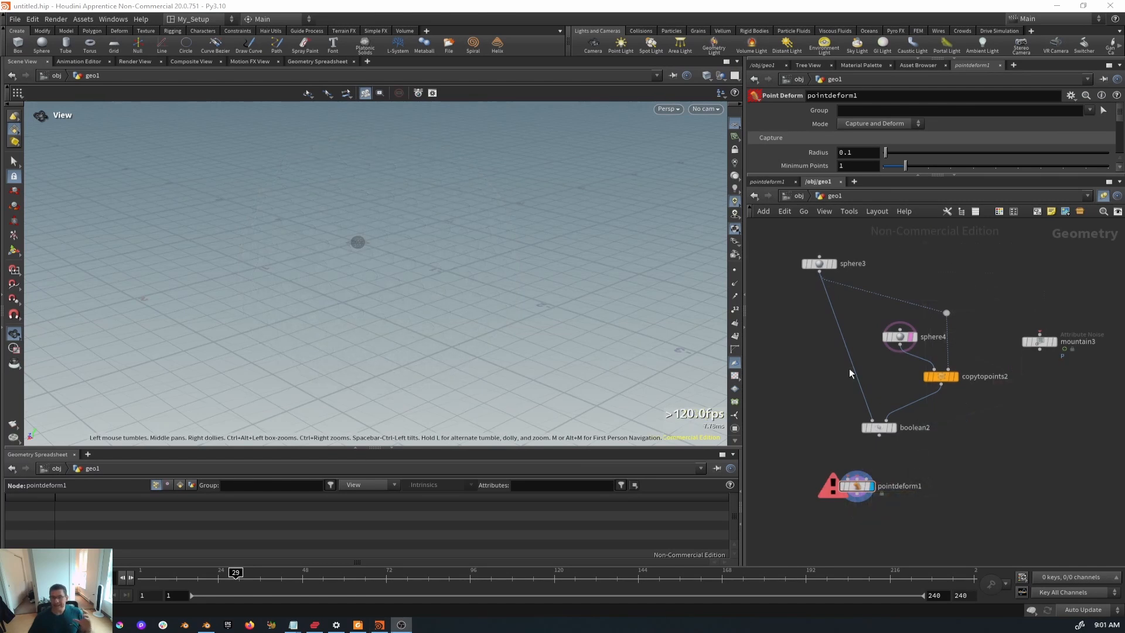
pyautogui.moveTo(1050, 350); pyautogui.dragTo(804, 377)
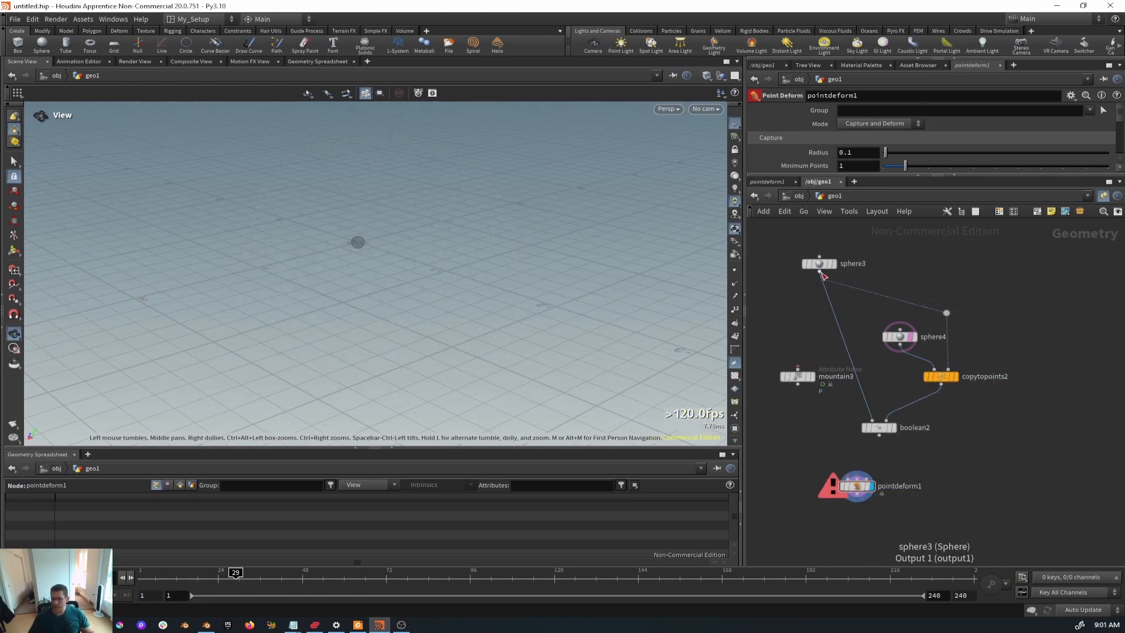
pyautogui.moveTo(819, 272); pyautogui.dragTo(802, 400)
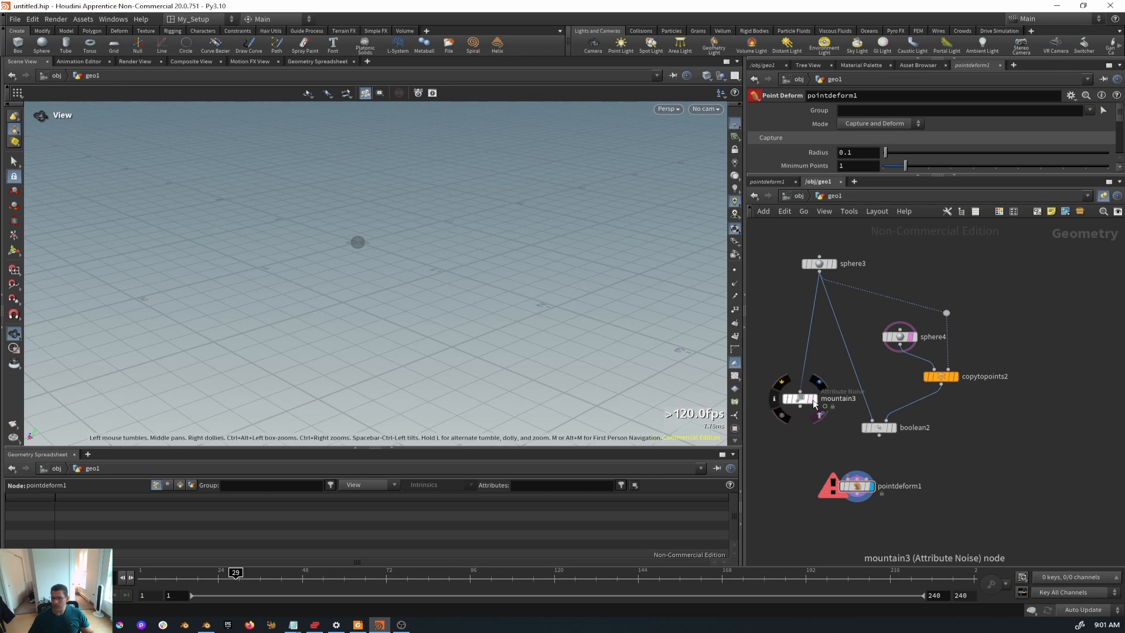
pyautogui.click(815, 399)
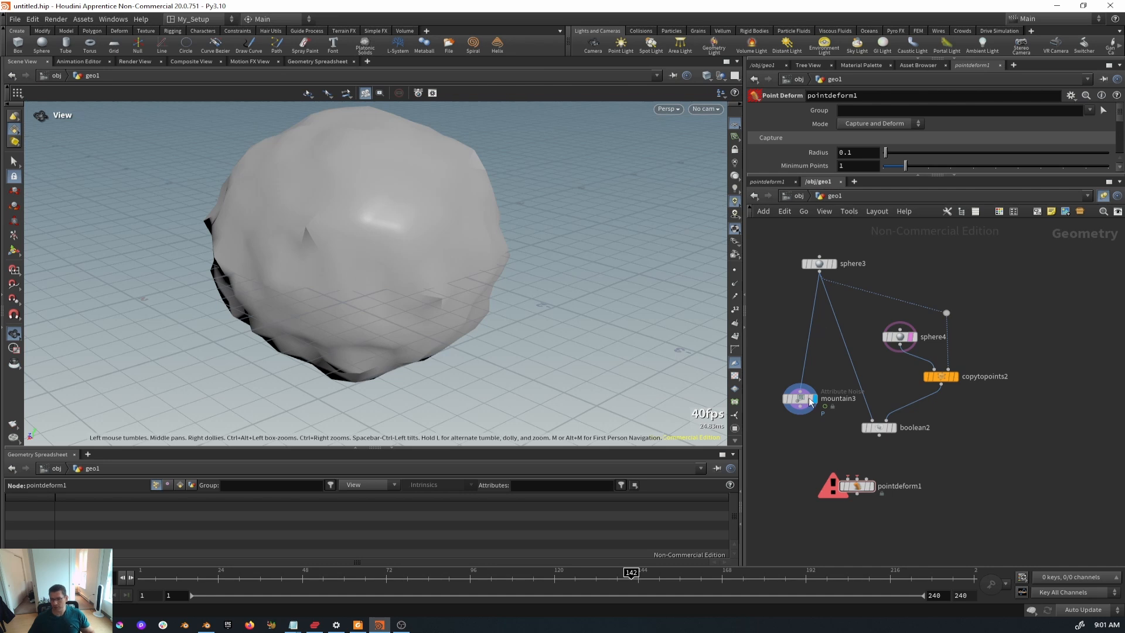
pyautogui.moveTo(811, 400)
pyautogui.mouseDown()
pyautogui.moveTo(820, 410)
pyautogui.moveTo(820, 391)
pyautogui.mouseUp()
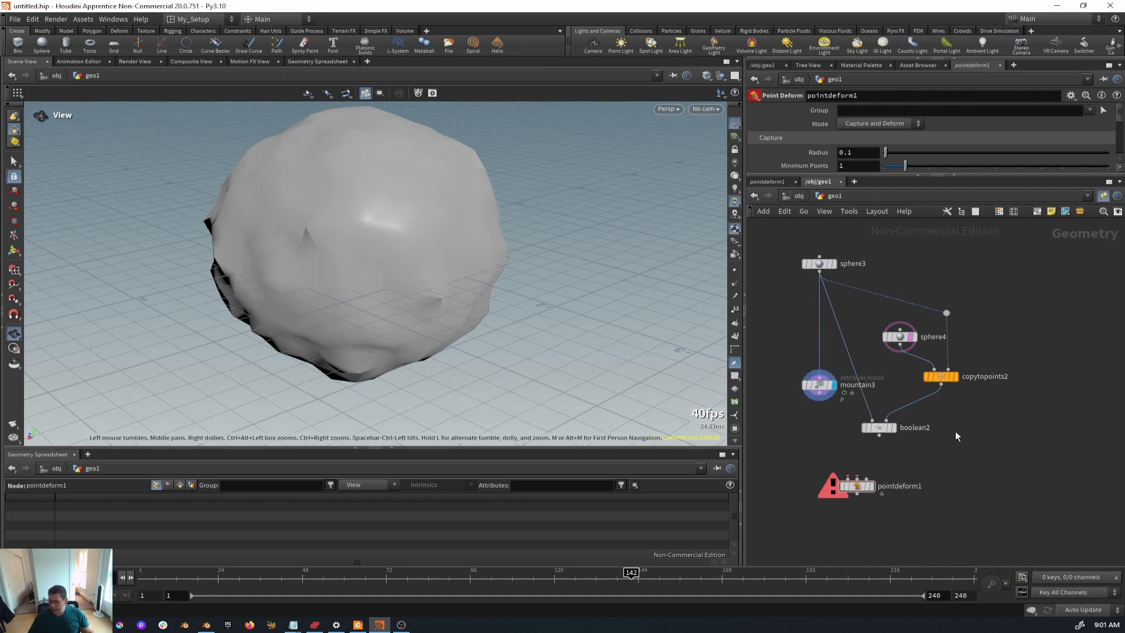
# - Wire boolean2, mountain3 and sphere3 into pointdeform1's first, second and third inputs
pyautogui.click(893, 427)
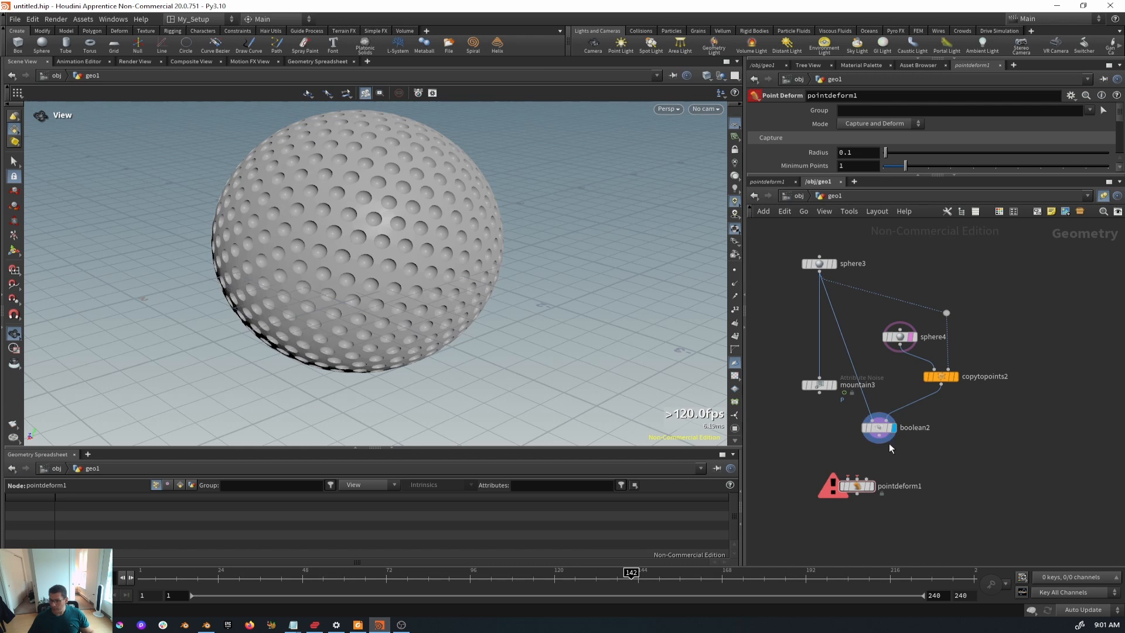
pyautogui.moveTo(879, 443); pyautogui.dragTo(842, 477)
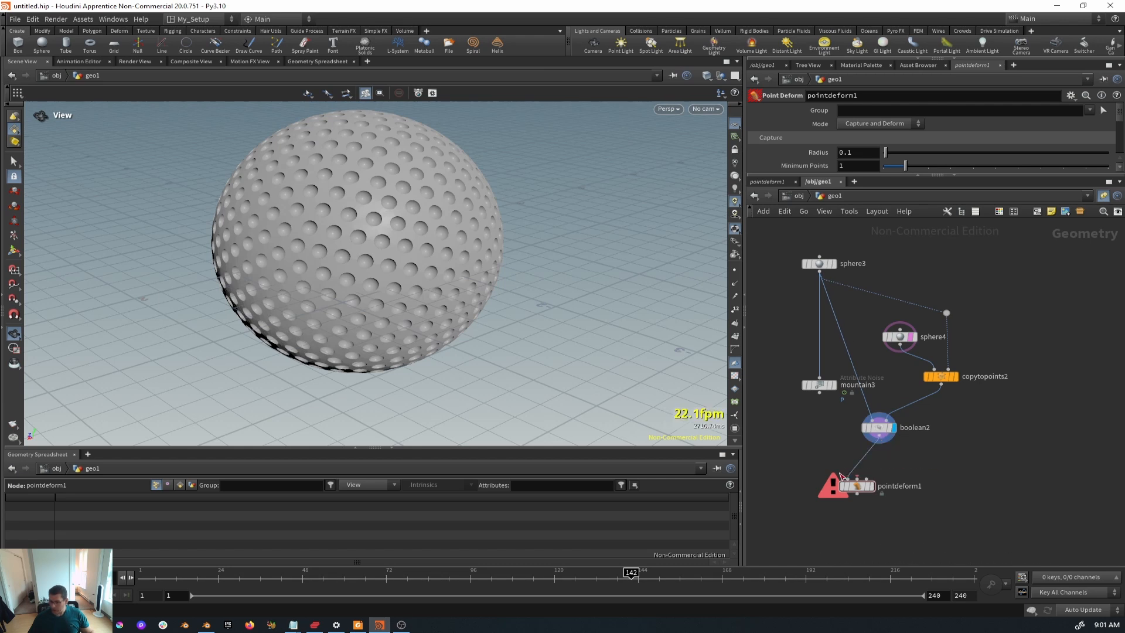
pyautogui.moveTo(822, 386)
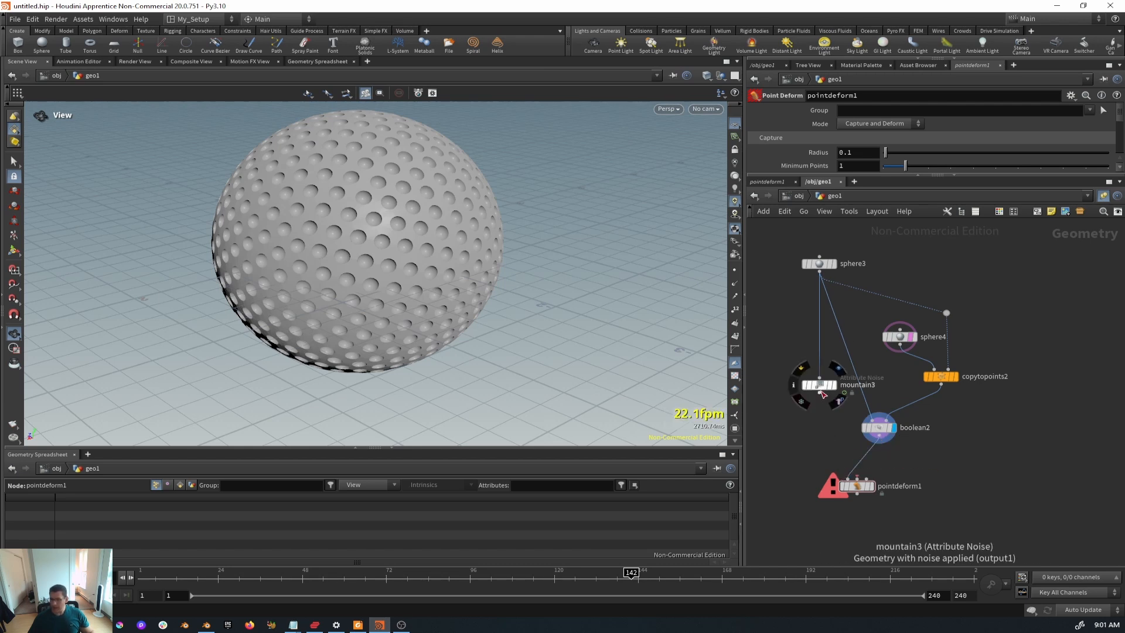
pyautogui.click(834, 385)
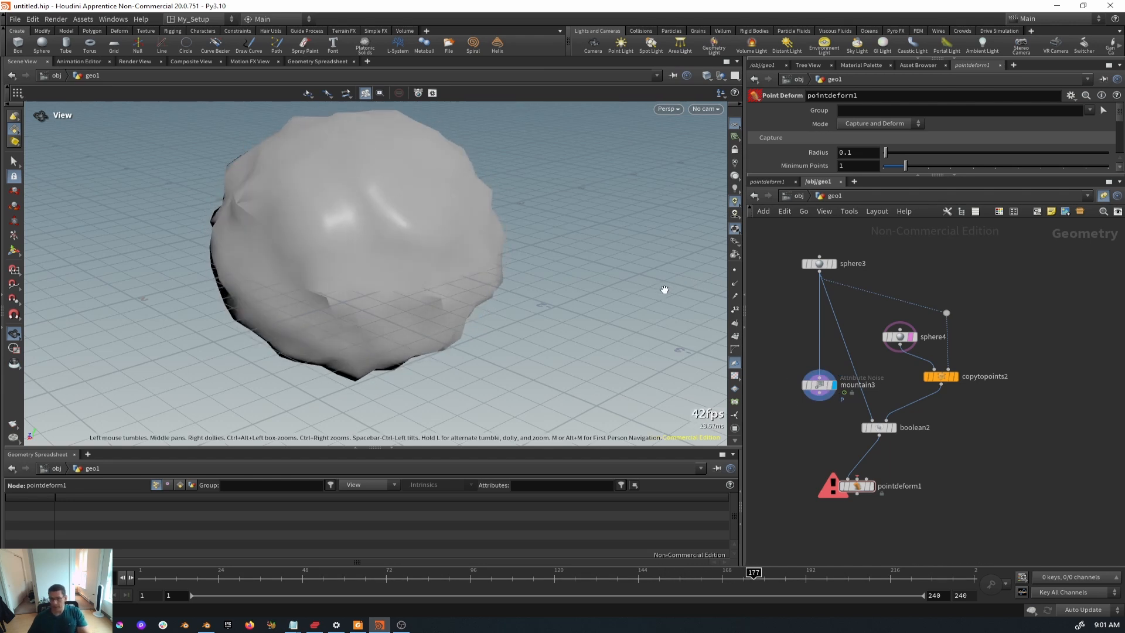
pyautogui.moveTo(819, 400); pyautogui.dragTo(876, 473)
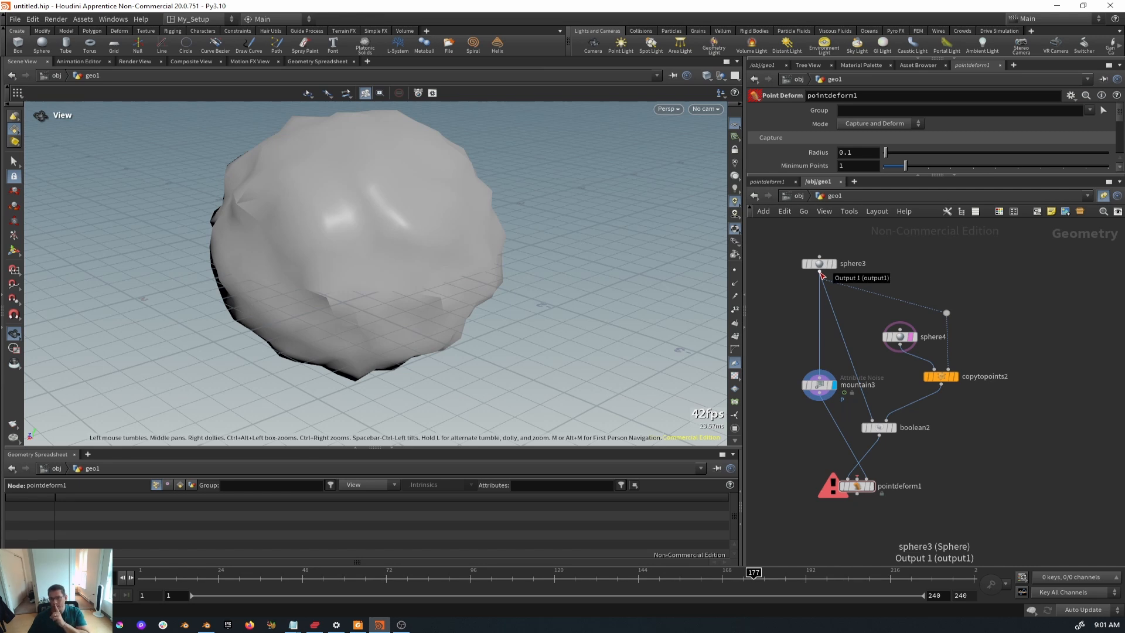
pyautogui.moveTo(820, 273); pyautogui.dragTo(840, 501)
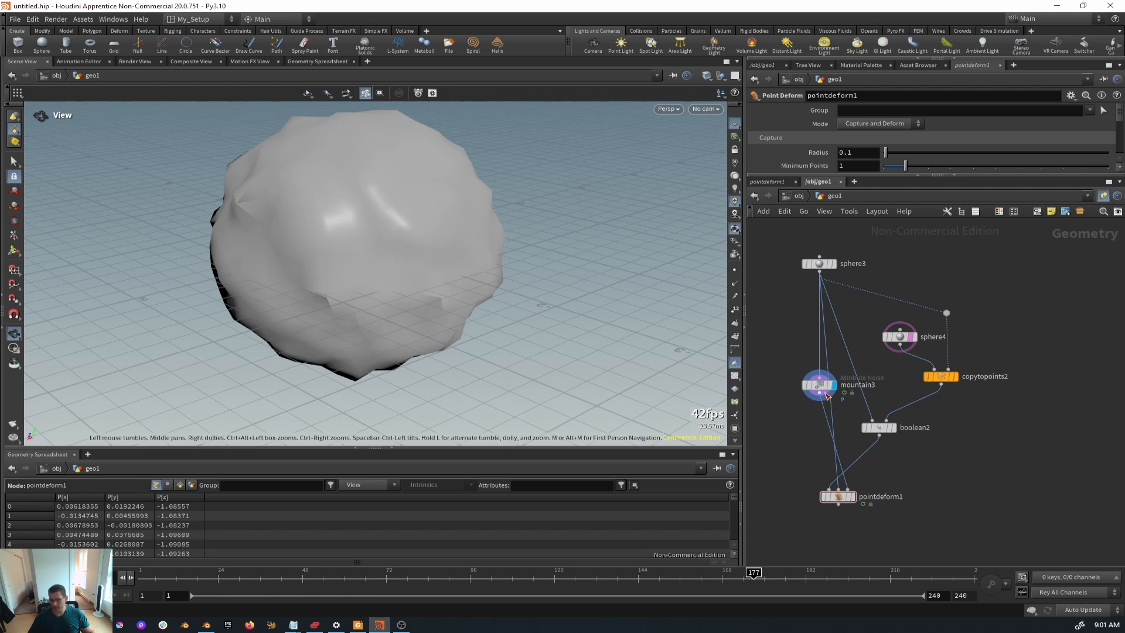
# - Tidy mountain3 in the network and orbit close around the noise-deformed pitted sphere
pyautogui.moveTo(819, 386); pyautogui.dragTo(775, 395)
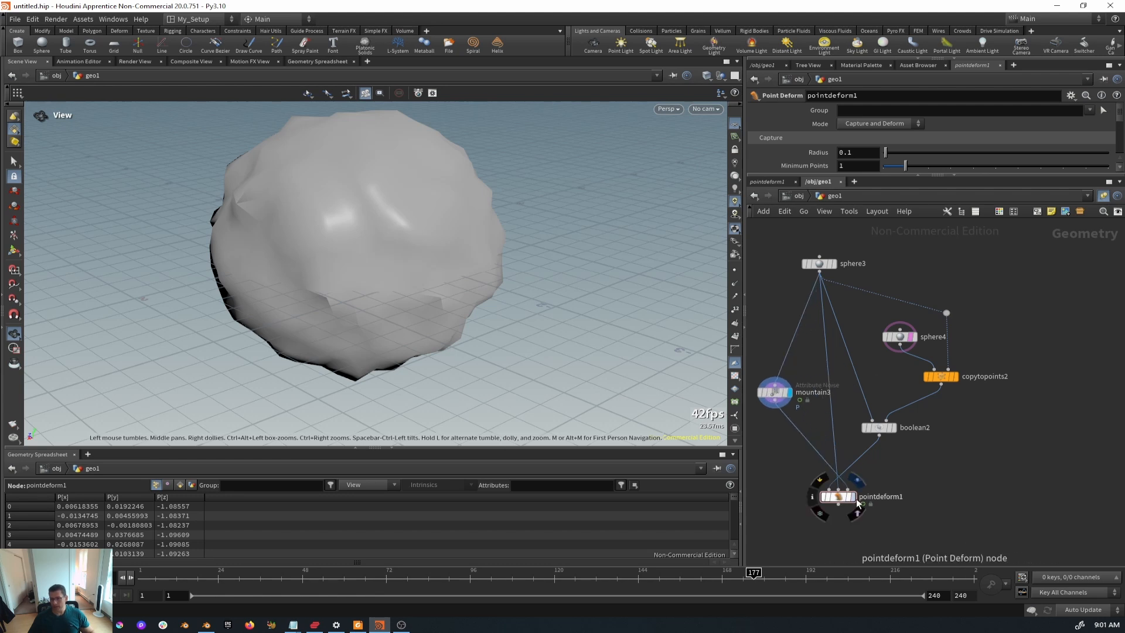
pyautogui.moveTo(363, 311)
pyautogui.mouseDown()
pyautogui.moveTo(434, 251)
pyautogui.moveTo(532, 286)
pyautogui.moveTo(363, 299)
pyautogui.mouseUp()
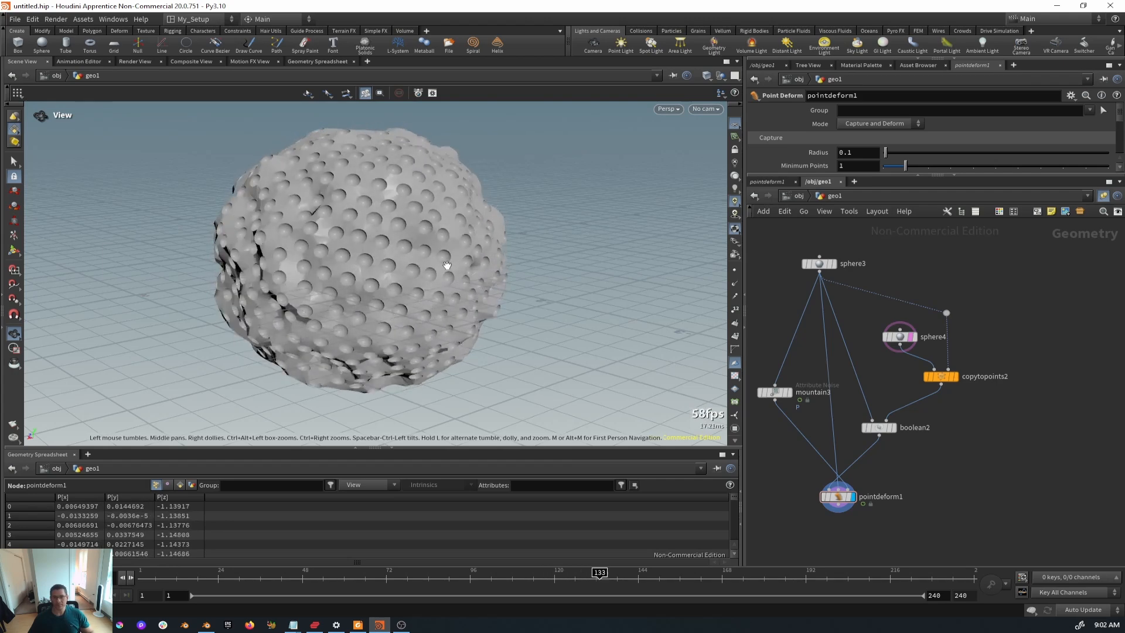
pyautogui.moveTo(447, 265); pyautogui.dragTo(334, 248)
pyautogui.moveTo(482, 258); pyautogui.dragTo(515, 78, button='right')
pyautogui.moveTo(545, 246)
pyautogui.mouseDown()
pyautogui.moveTo(521, 235)
pyautogui.moveTo(535, 236)
pyautogui.mouseUp()
pyautogui.moveTo(533, 256); pyautogui.dragTo(512, 364, button='right')
pyautogui.moveTo(512, 364); pyautogui.dragTo(391, 282)
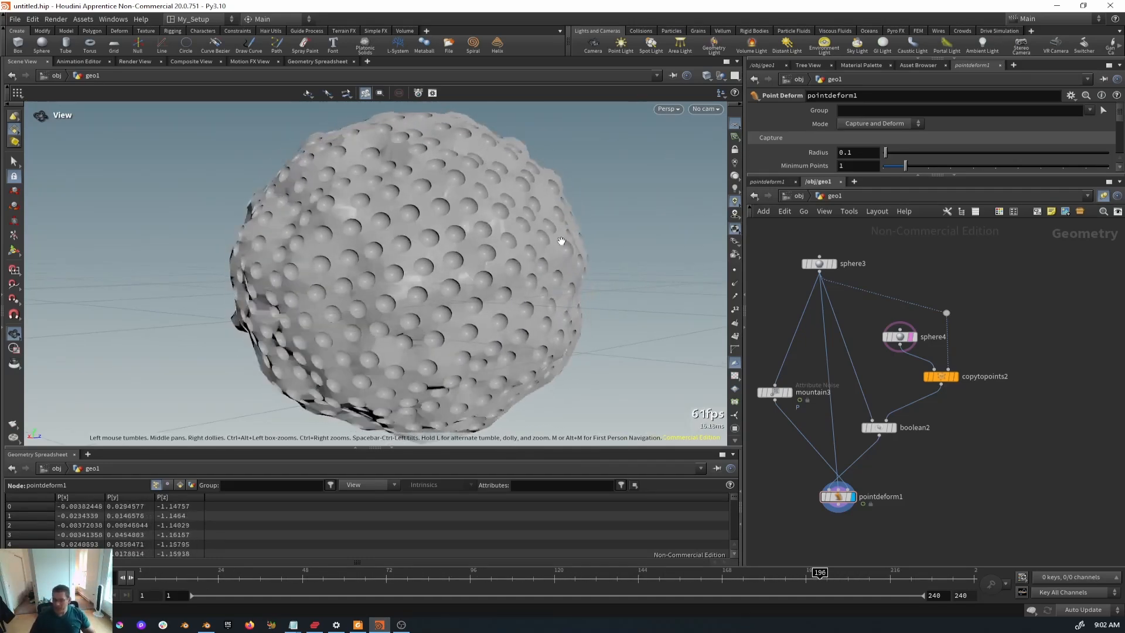
# - Orbit to view the wobbling sphere above the grid from a higher angle
pyautogui.moveTo(440, 350); pyautogui.dragTo(390, 269)
pyautogui.moveTo(389, 266); pyautogui.dragTo(384, 304, button='right')
pyautogui.moveTo(350, 234); pyautogui.dragTo(380, 240, button='middle')
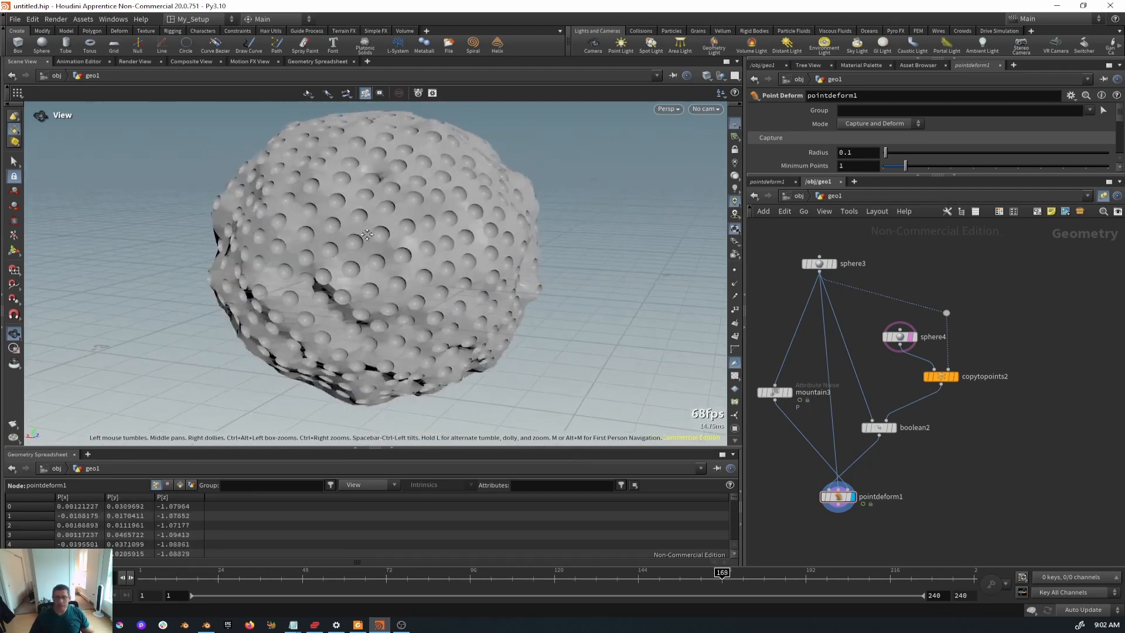
pyautogui.moveTo(403, 239); pyautogui.dragTo(394, 257)
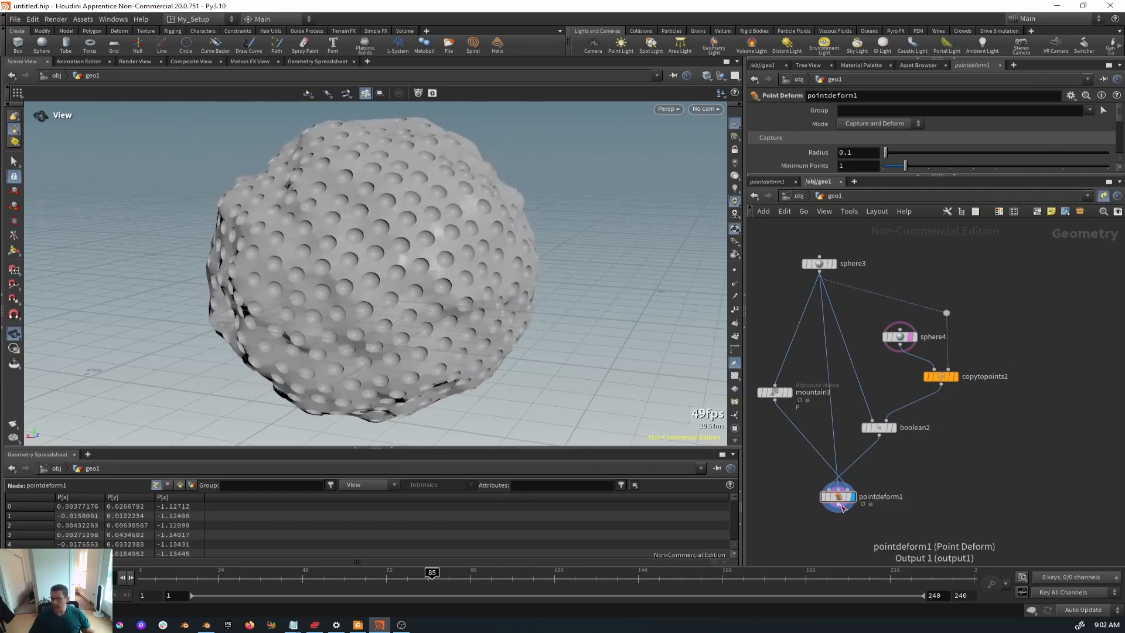
# - Toggle mountain3's template overlay, enlarge the parameter pane and select mountain3
pyautogui.click(785, 393)
pyautogui.moveTo(883, 175); pyautogui.dragTo(883, 328)
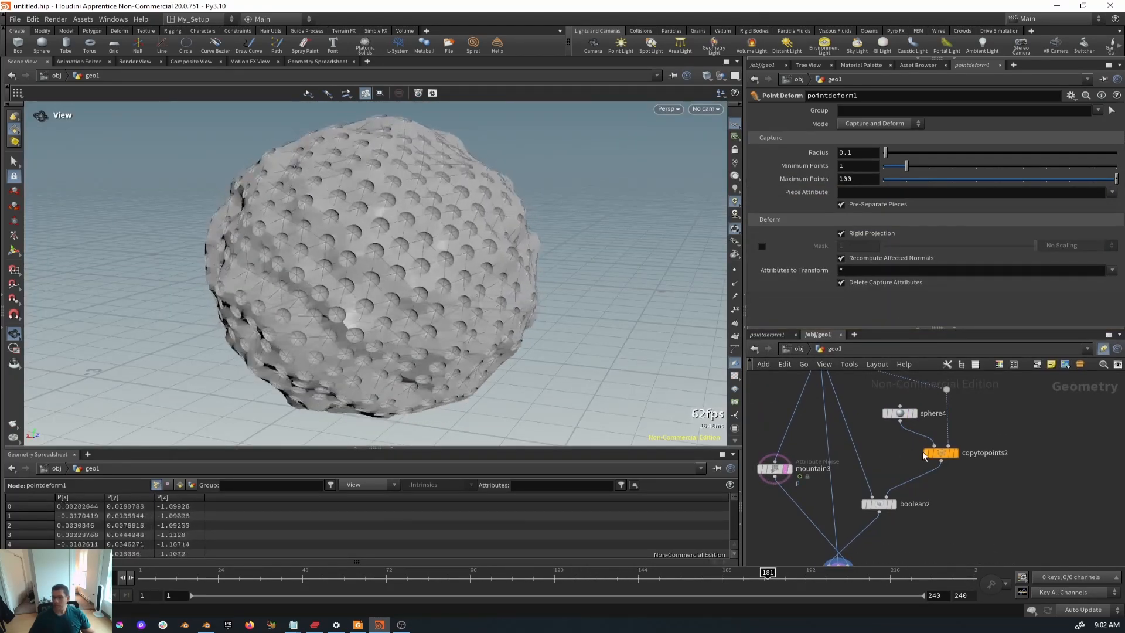
pyautogui.moveTo(772, 479); pyautogui.dragTo(816, 432, button='middle')
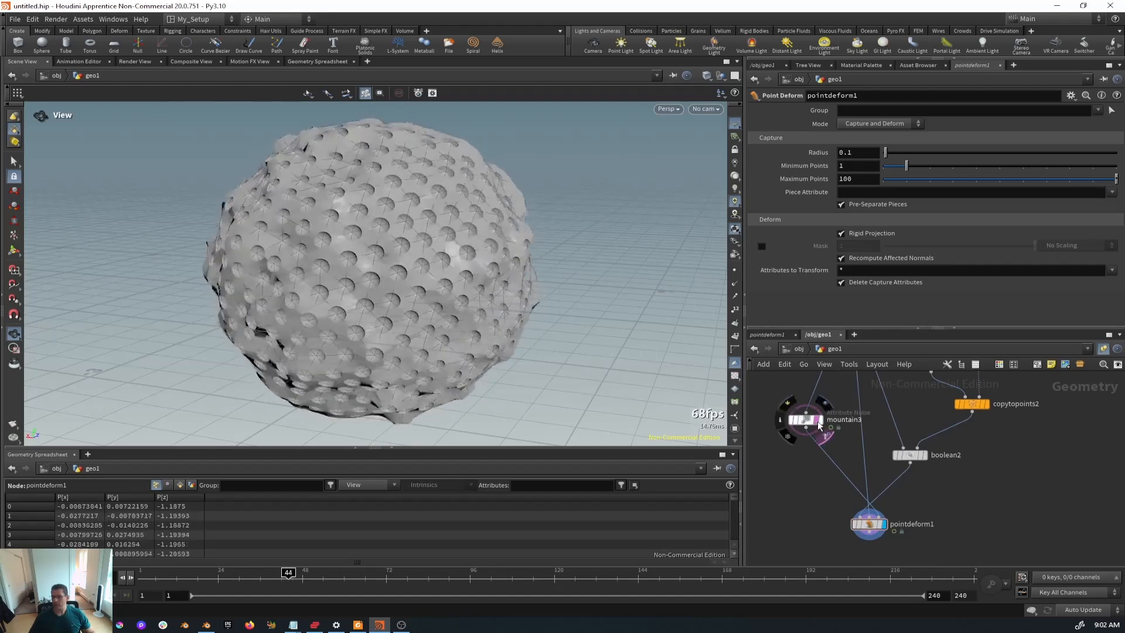
pyautogui.click(816, 420)
pyautogui.click(805, 420)
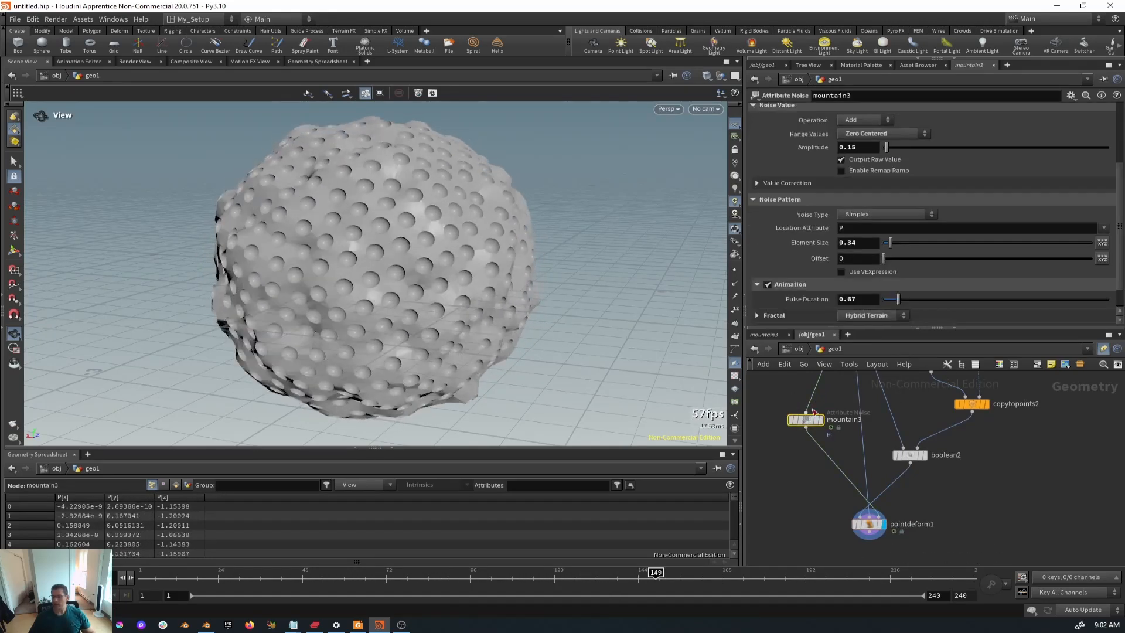
# - Set mountain3's Element Size to 0.62, Pulse Duration 1.51 and Amplitude 0.36, then orbit the result
pyautogui.moveTo(895, 246)
pyautogui.mouseDown()
pyautogui.moveTo(906, 244)
pyautogui.moveTo(892, 245)
pyautogui.mouseUp()
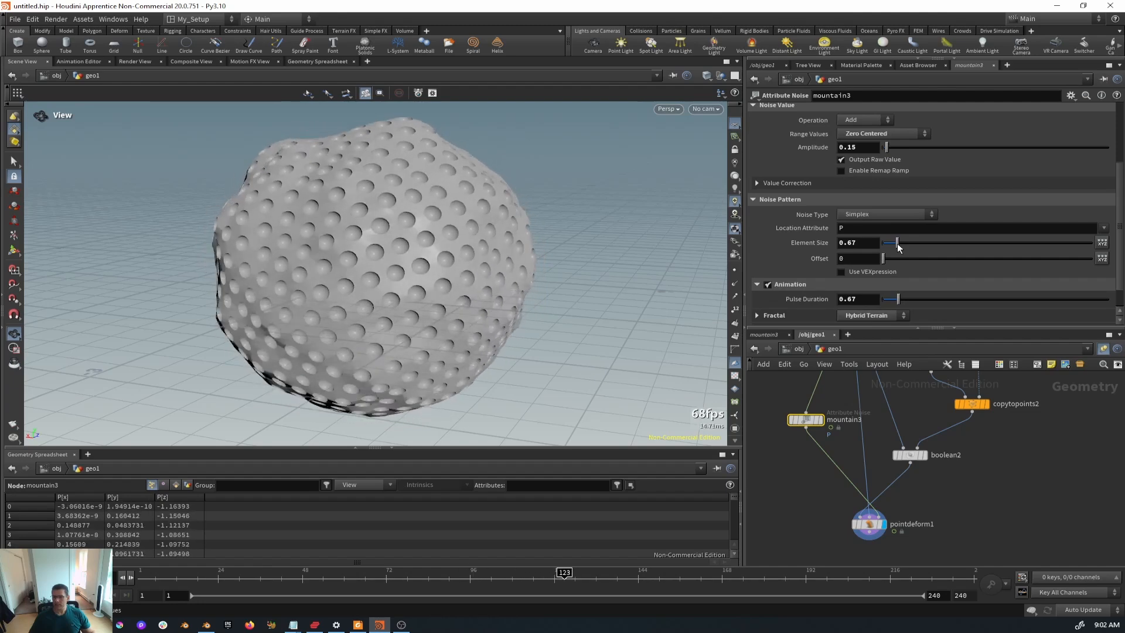
pyautogui.moveTo(901, 297); pyautogui.dragTo(917, 298)
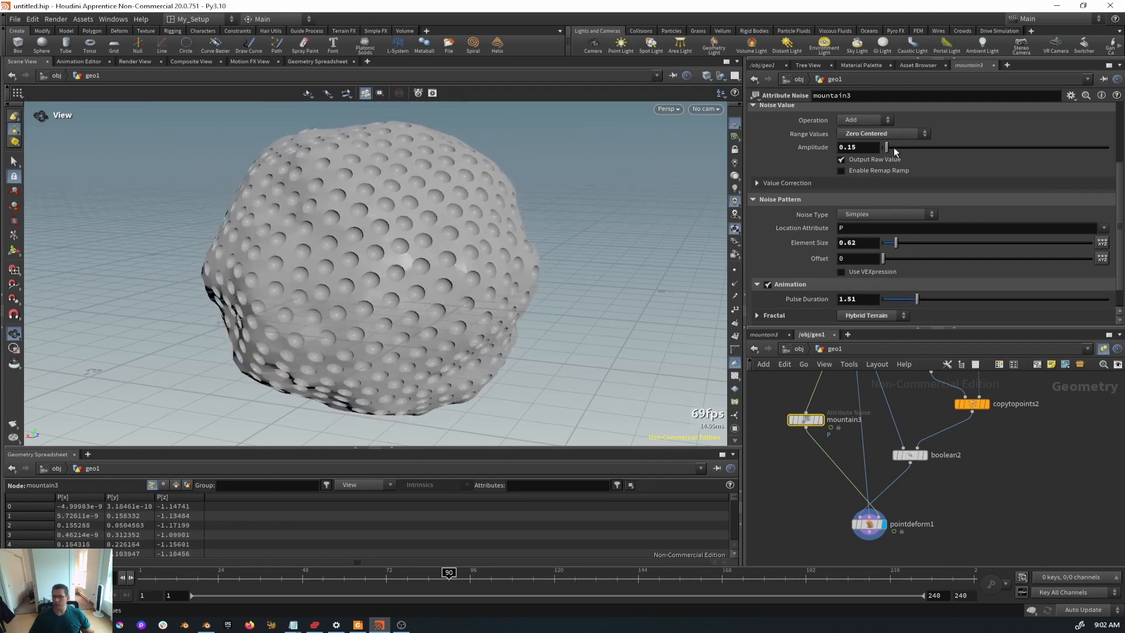
pyautogui.moveTo(894, 147); pyautogui.dragTo(891, 147)
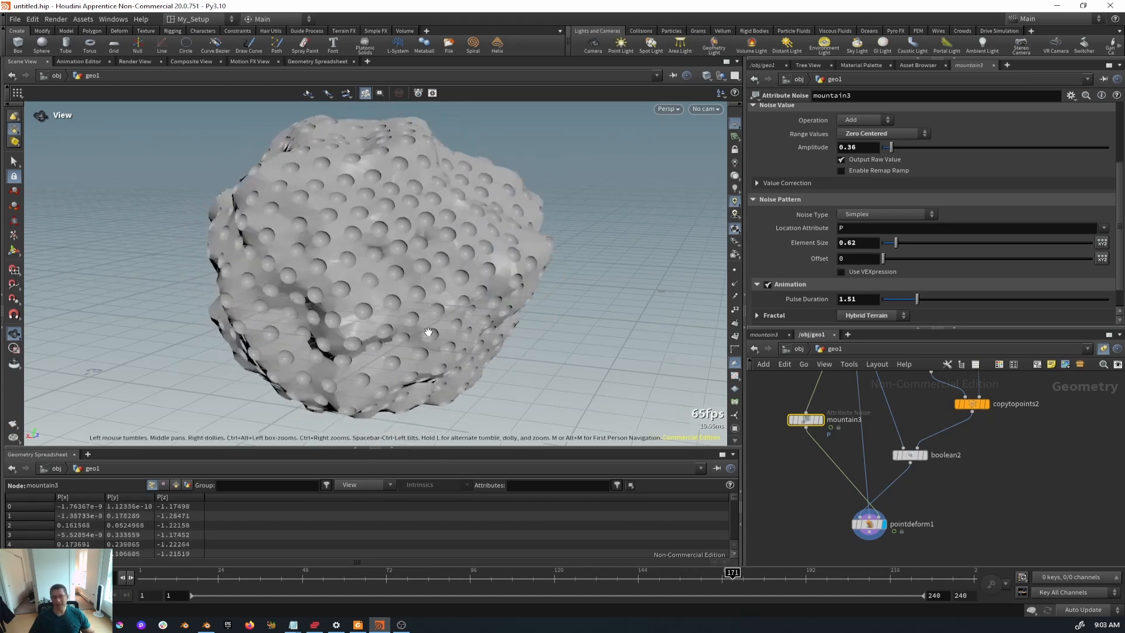
pyautogui.moveTo(515, 374); pyautogui.dragTo(459, 288)
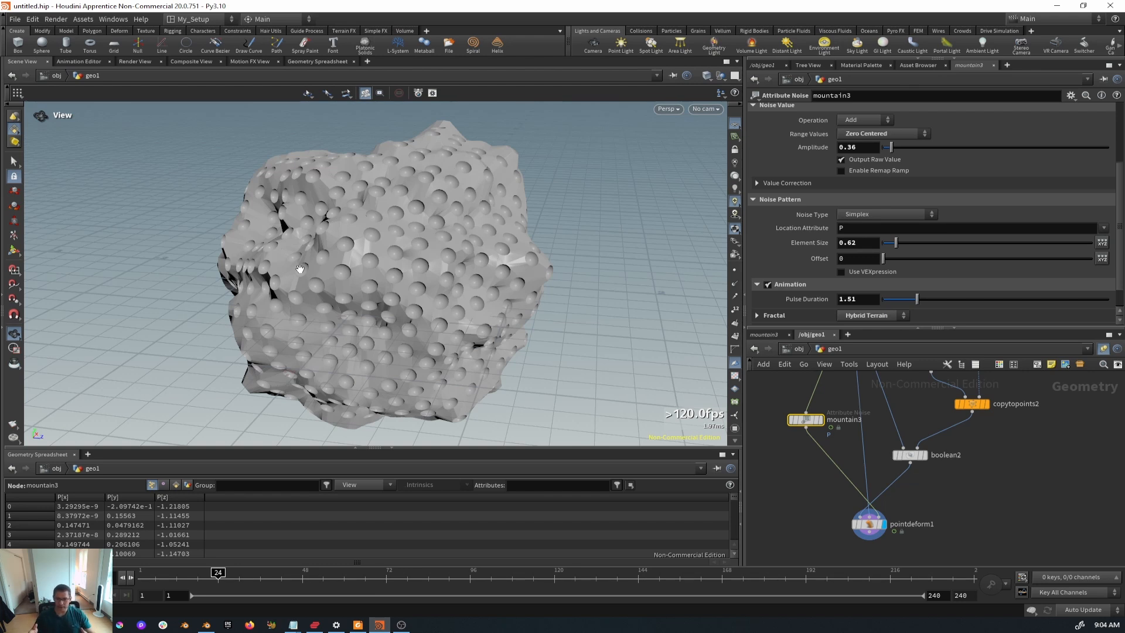
# - In Blender, delete the Viewer node and shift Group Output right, then return to Houdini
pyautogui.click(205, 626)
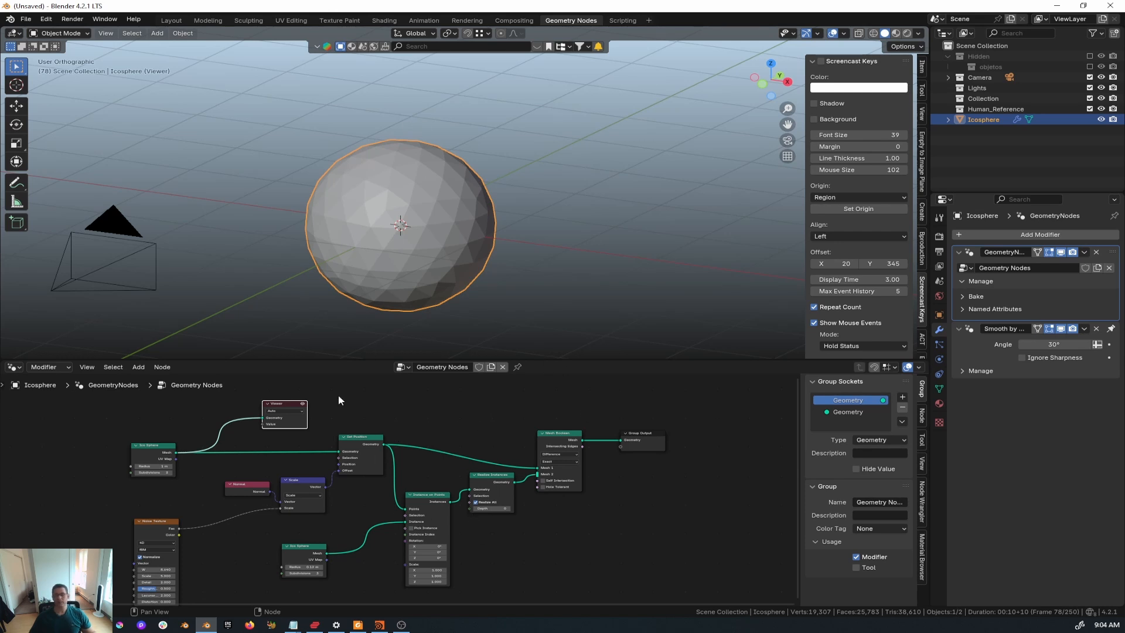
pyautogui.press('x')
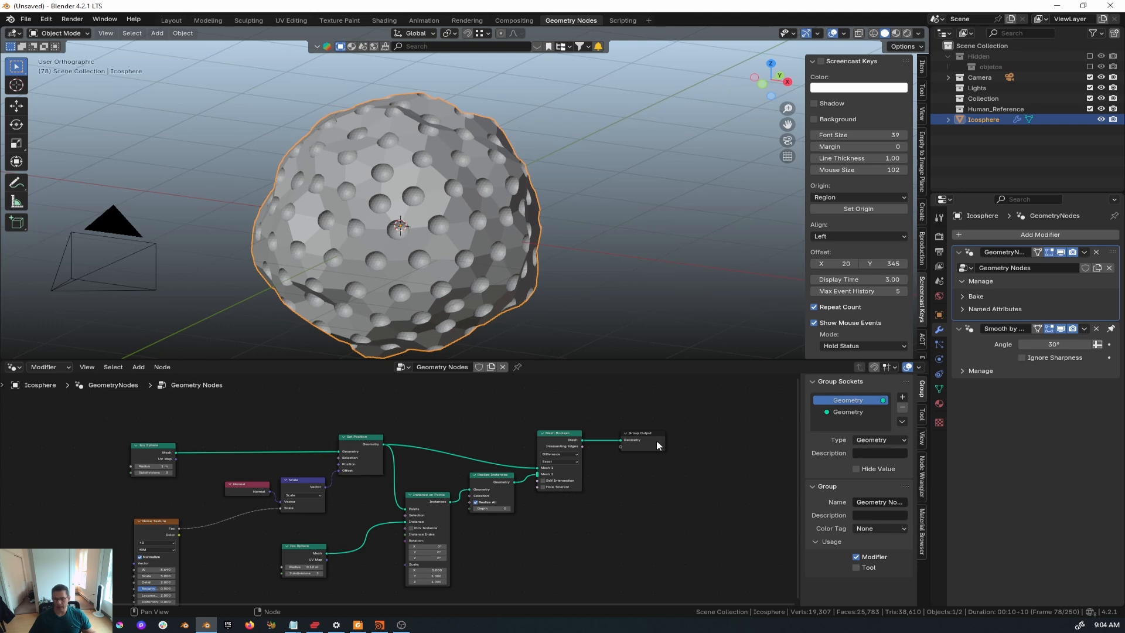
pyautogui.moveTo(657, 440); pyautogui.dragTo(752, 437)
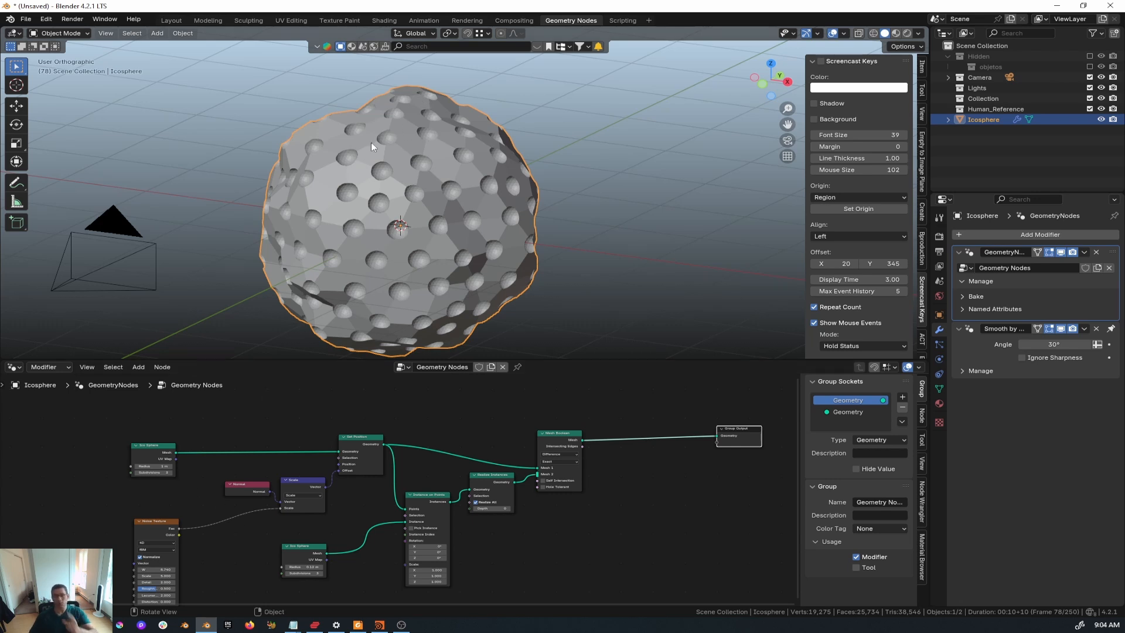
pyautogui.click(384, 625)
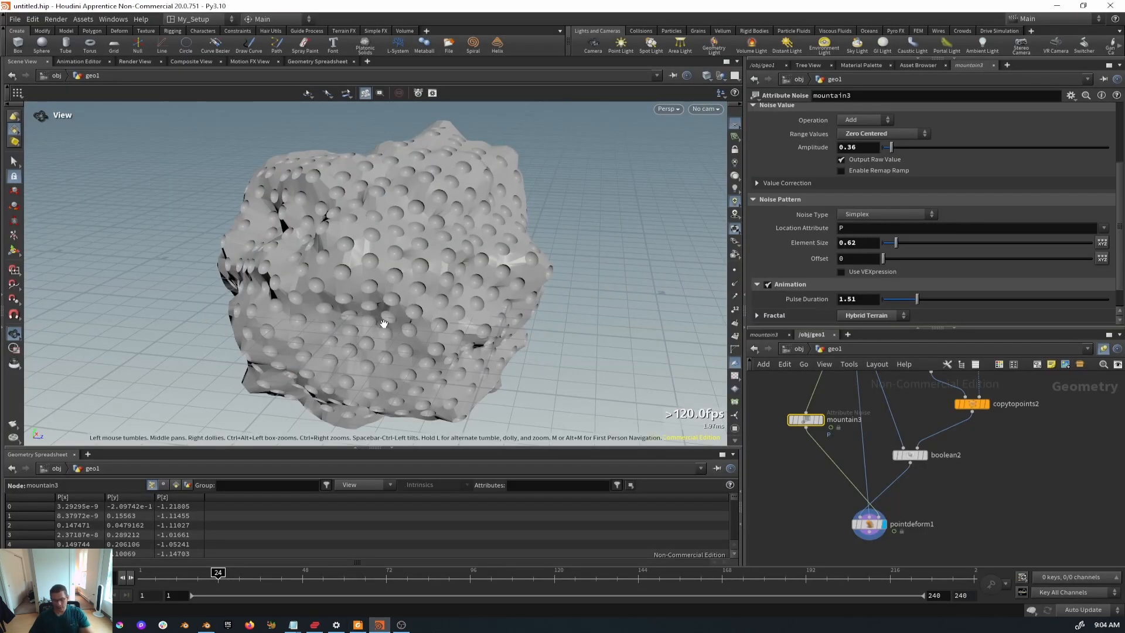
# - Play the Houdini timeline to watch the pitted sphere deform, stopping around frame 53
pyautogui.press('Up')
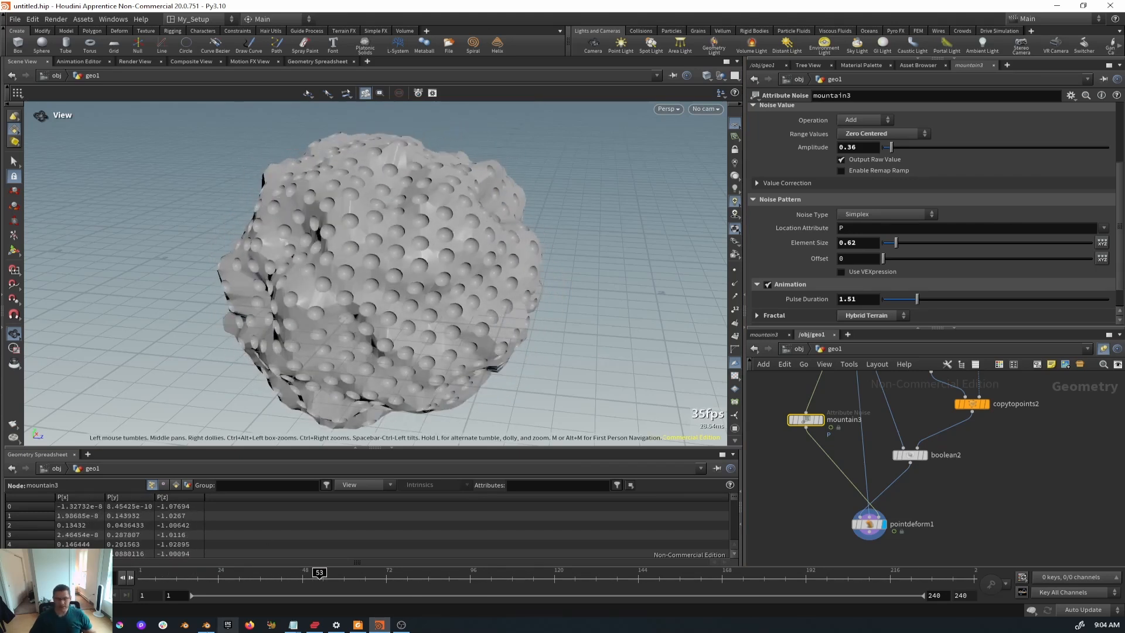
pyautogui.moveTo(205, 626)
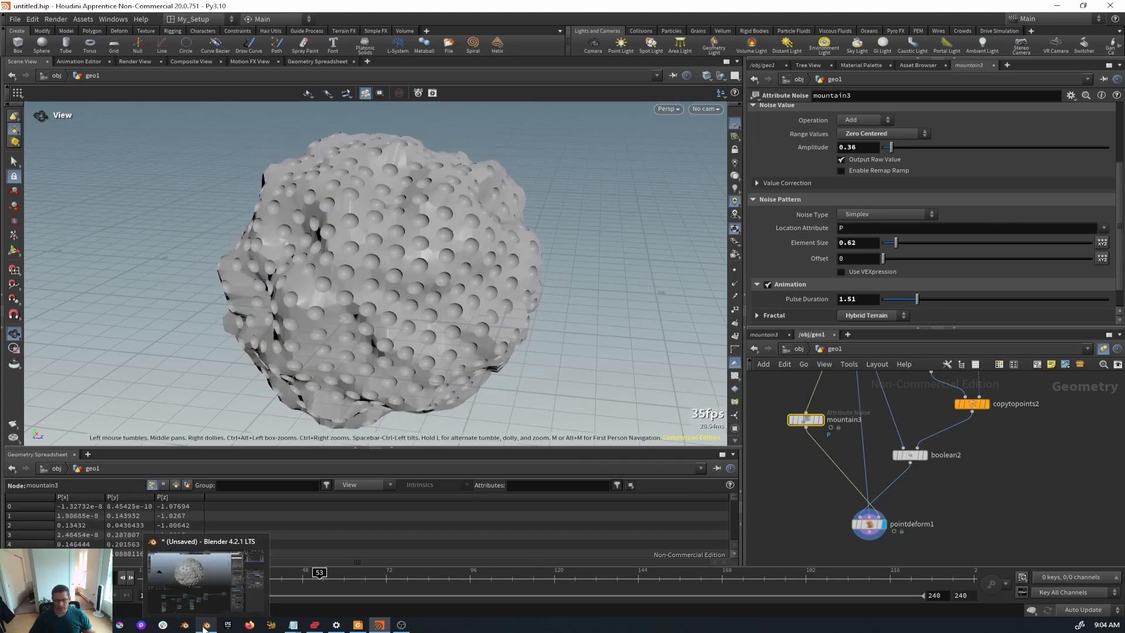